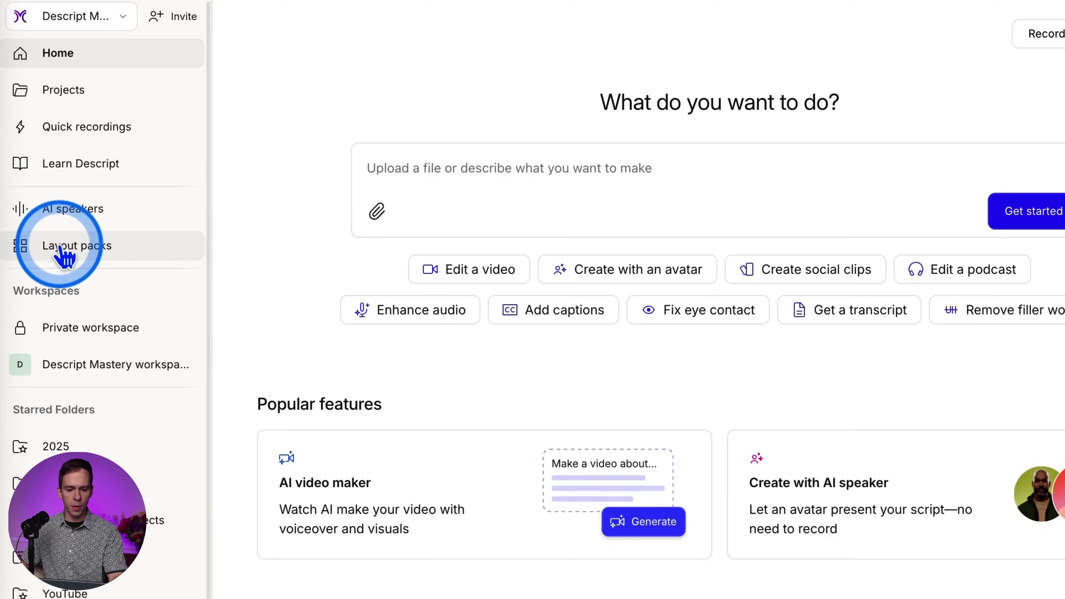
Go to Layout packs and bring up the New layout pack options (remix or from scratch).
click(79, 247)
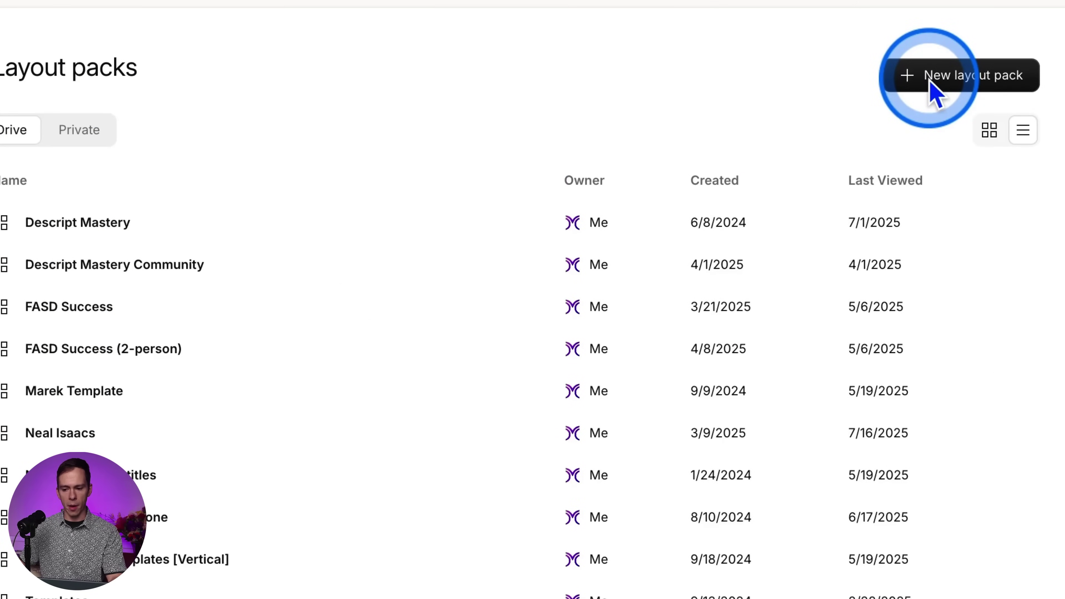
click(929, 80)
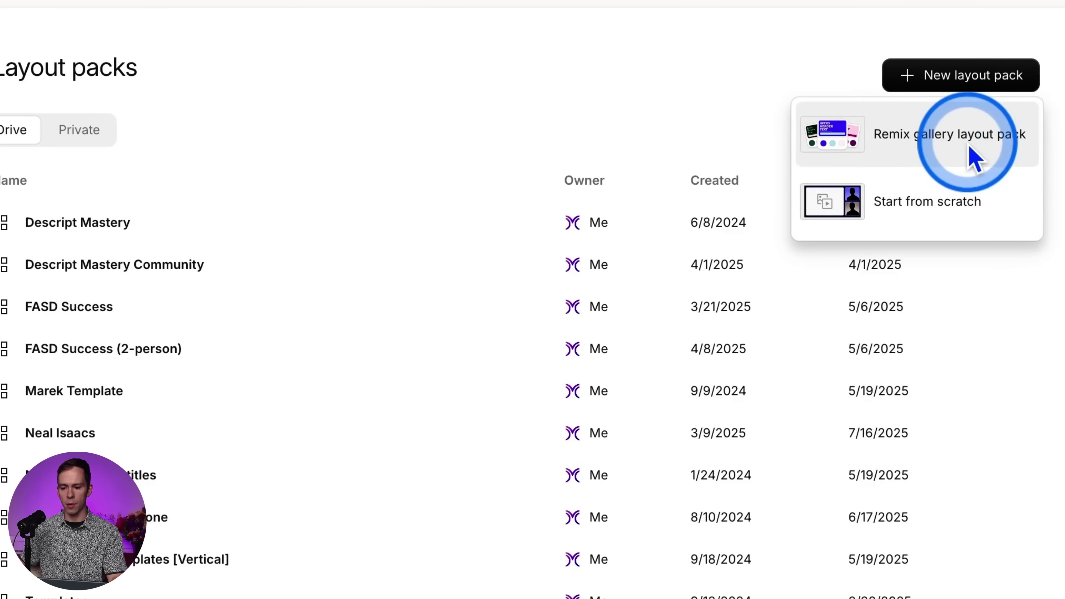
Start a gallery layout pack remix based on the Descript - light pack.
click(899, 148)
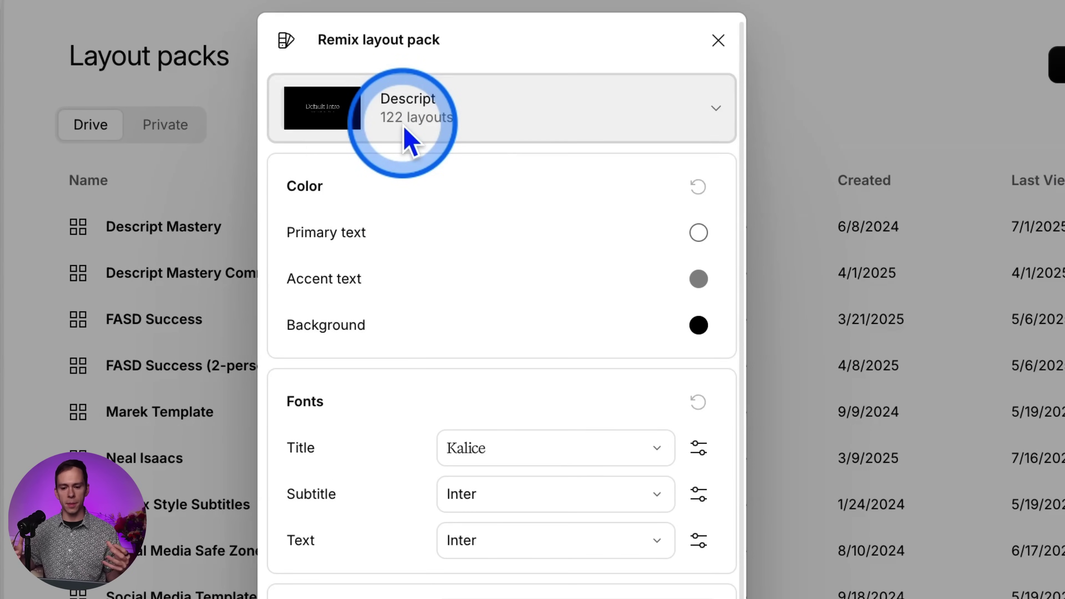
click(406, 135)
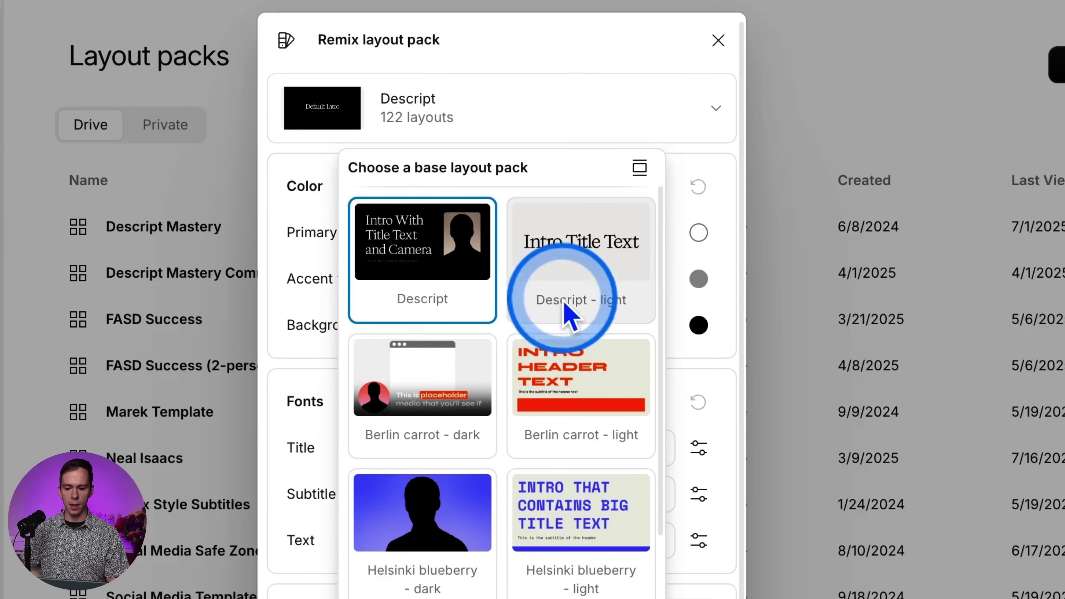
click(576, 301)
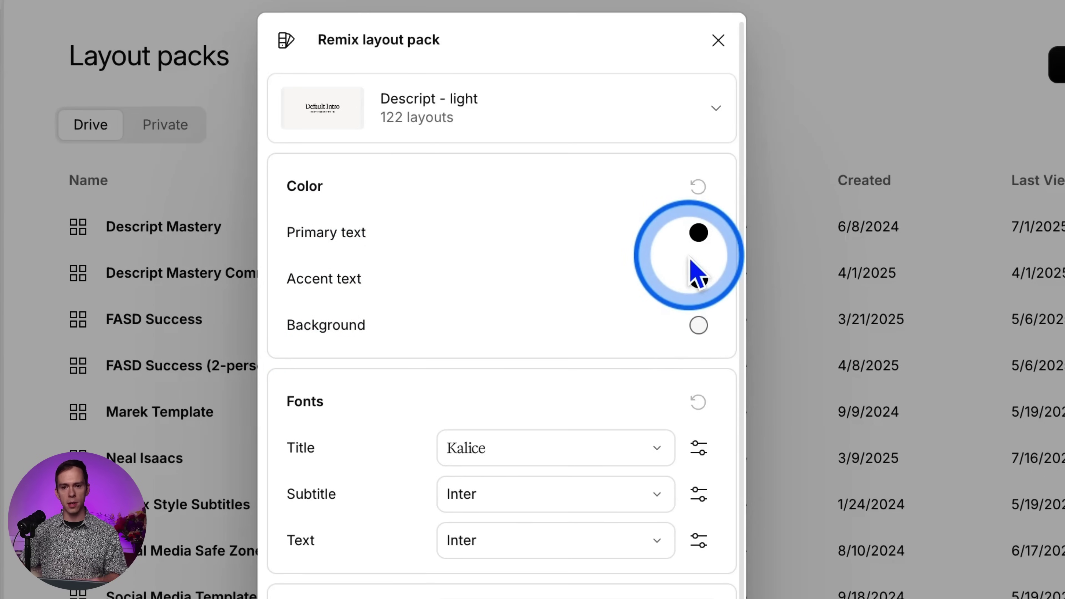
Change the Primary text colour from black to a dark red at 100% opacity.
click(697, 233)
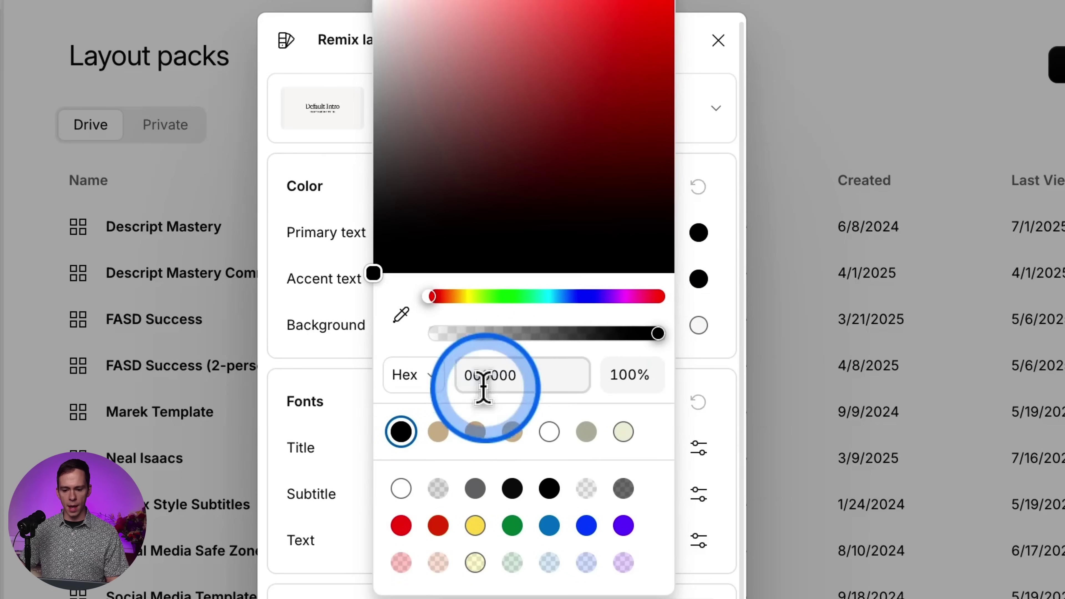
click(487, 376)
drag(625, 298, 655, 299)
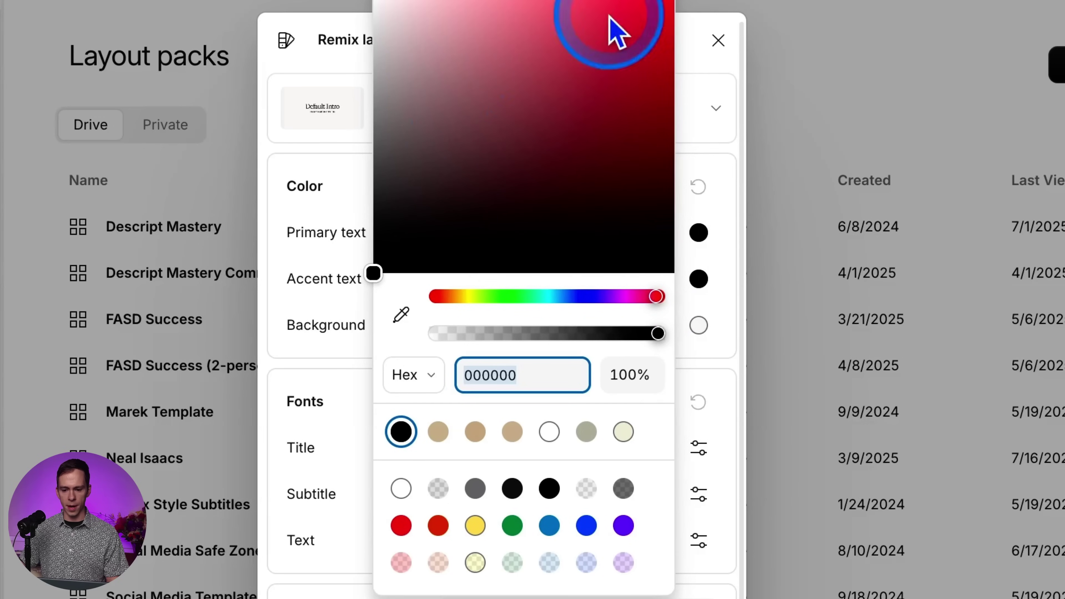
click(614, 126)
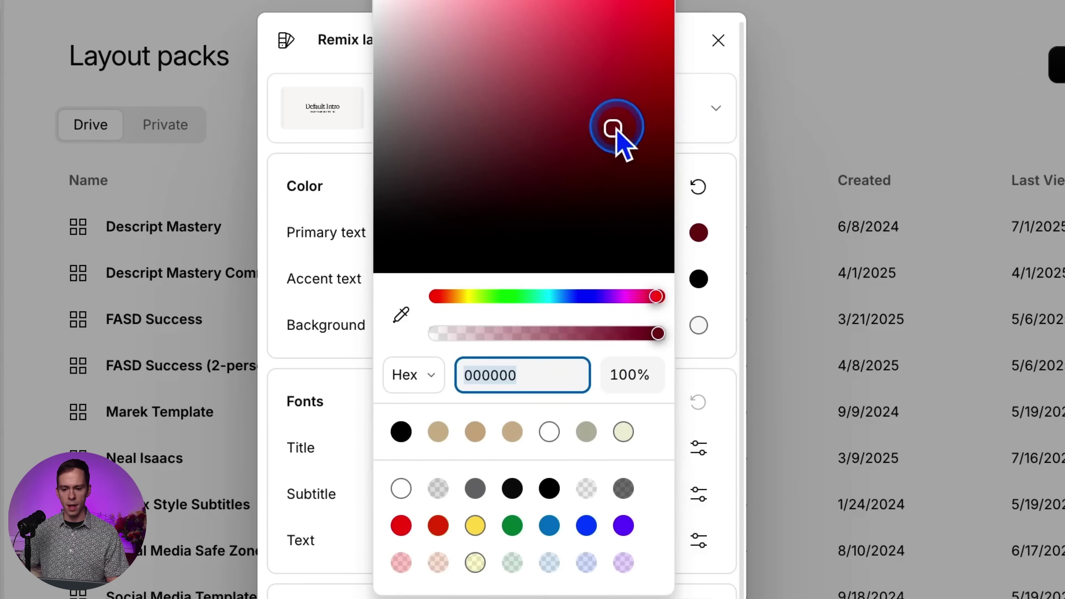
drag(527, 136, 576, 175)
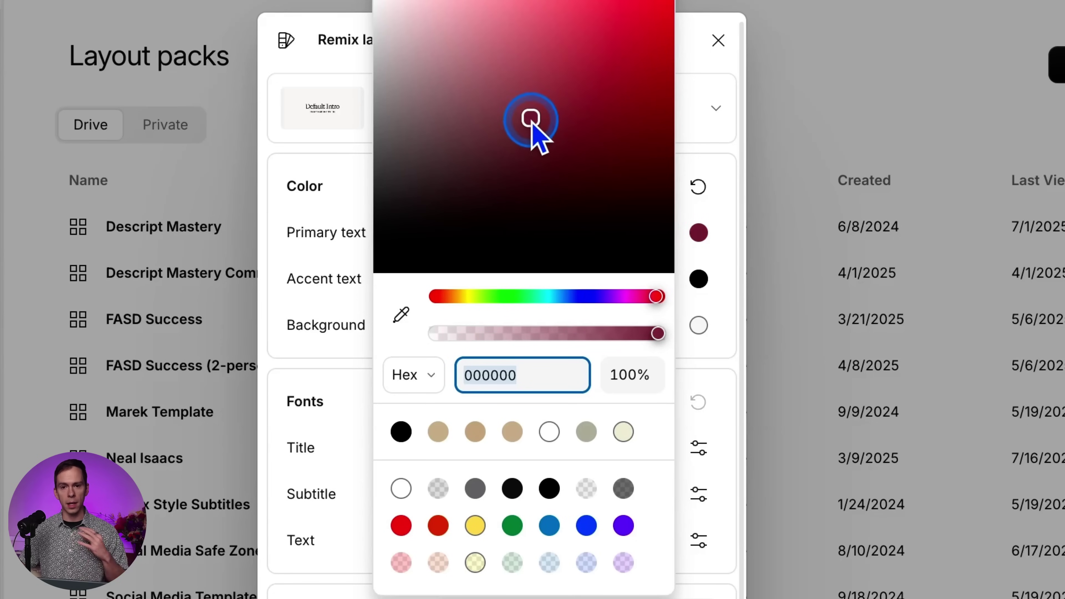
drag(558, 134, 507, 161)
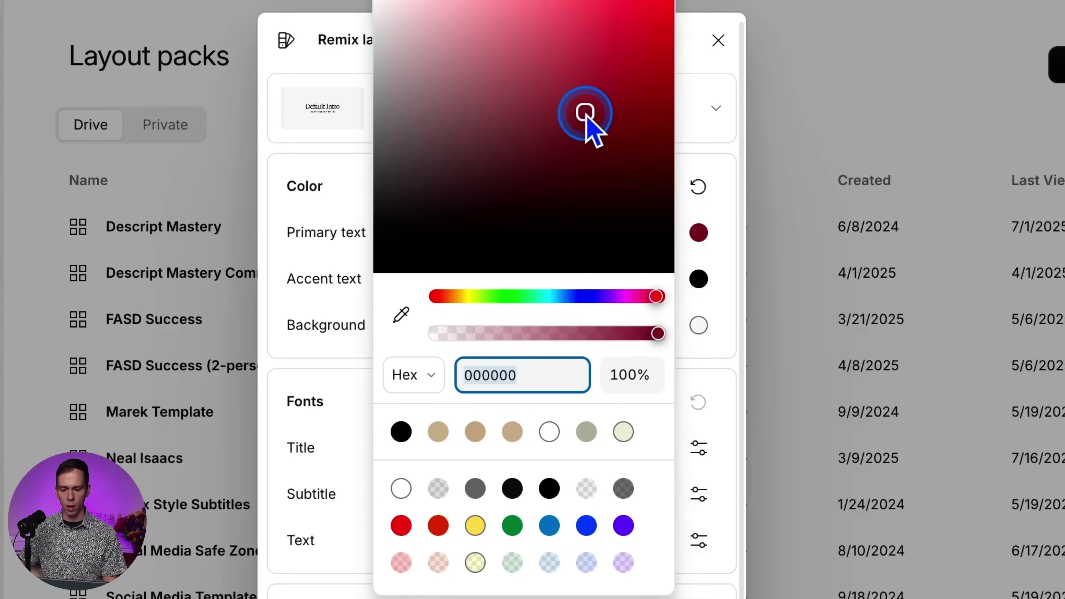
click(563, 380)
drag(658, 333, 627, 334)
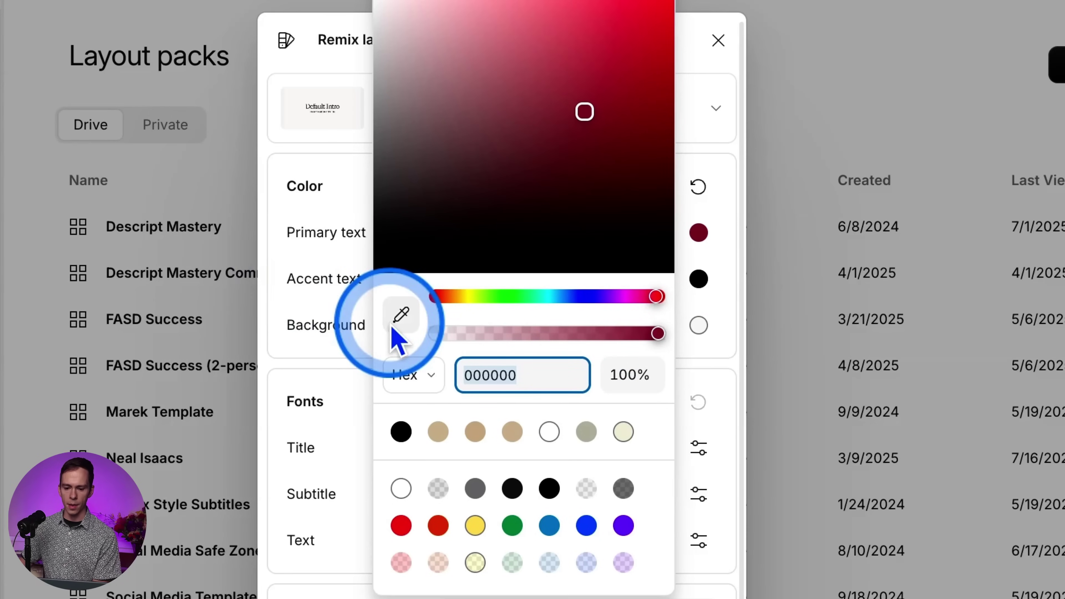
Eyedrop the purple from the Descript Mastery logo as the Primary text colour.
click(399, 322)
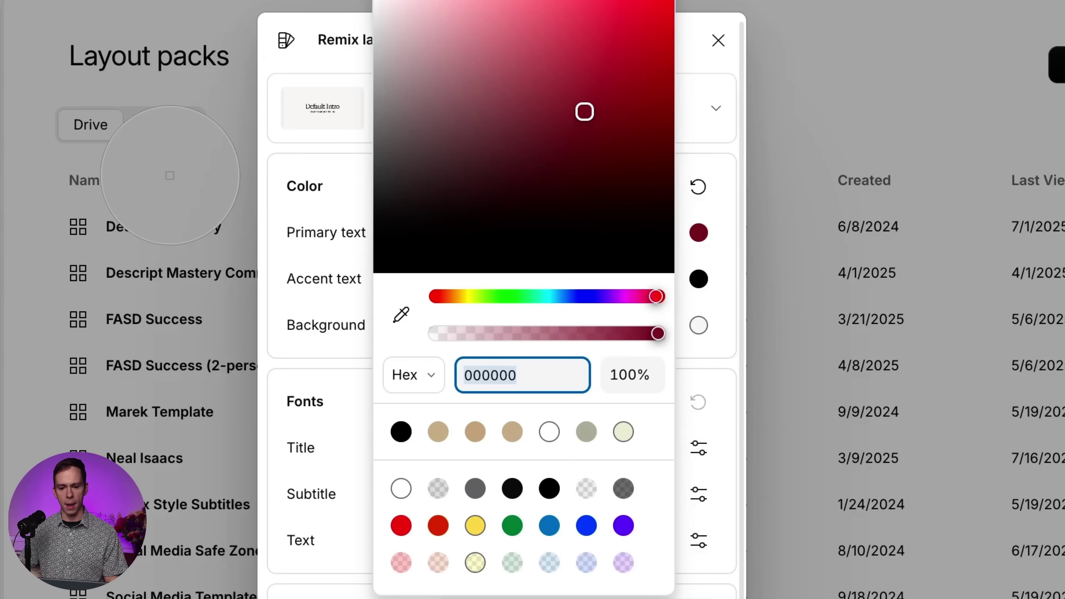
click(169, 175)
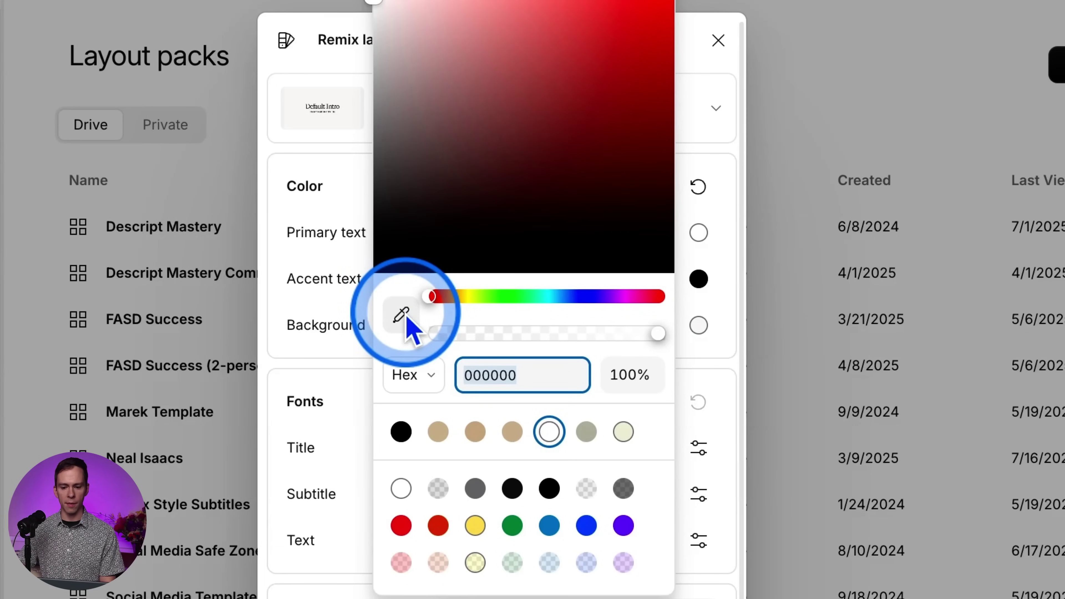
click(411, 316)
click(402, 316)
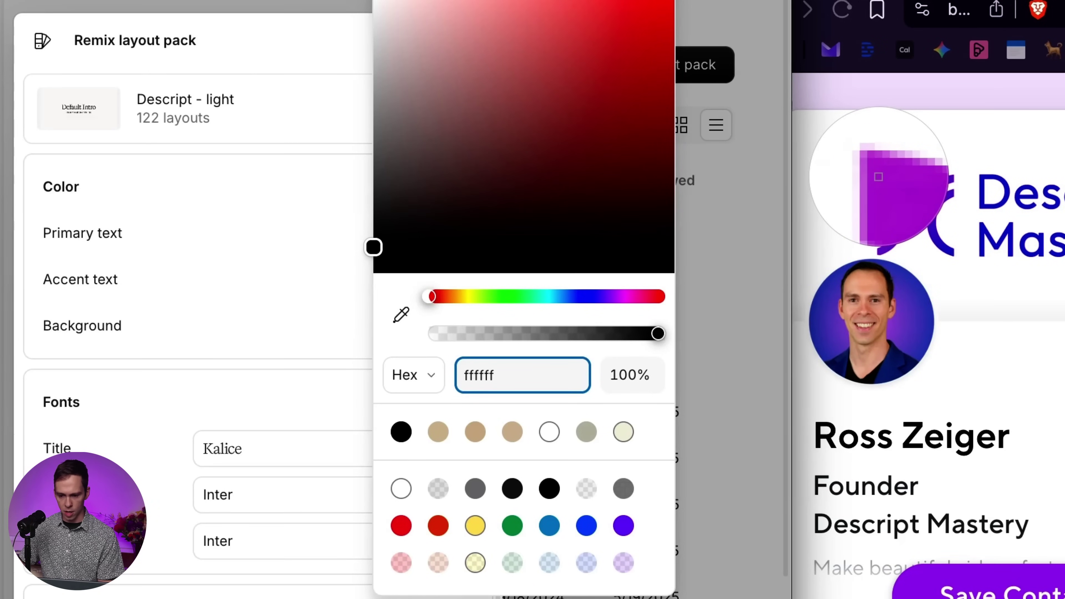
click(879, 176)
click(526, 383)
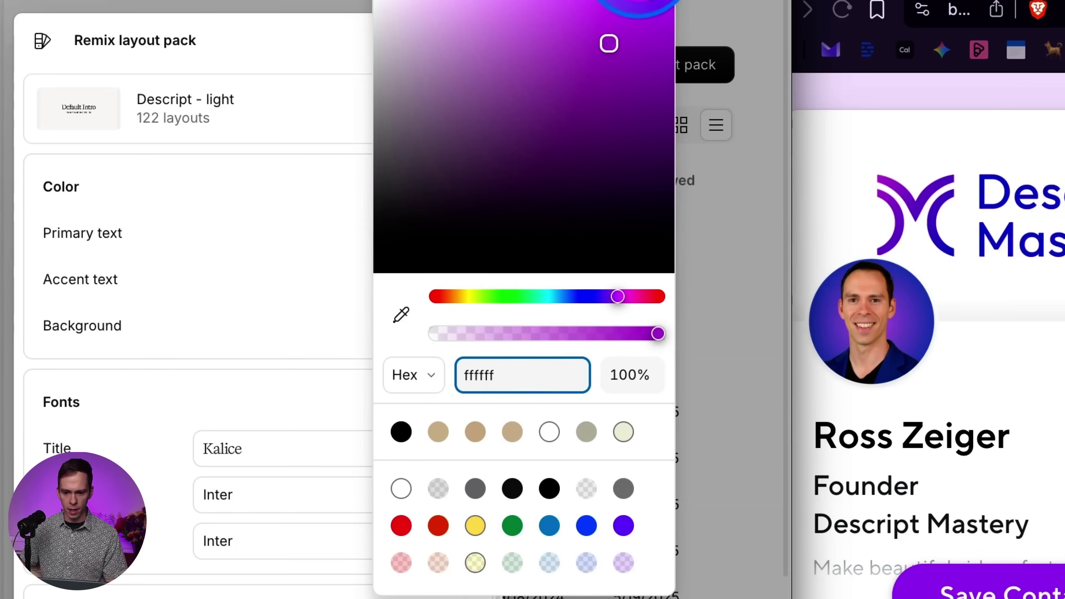
key(Escape)
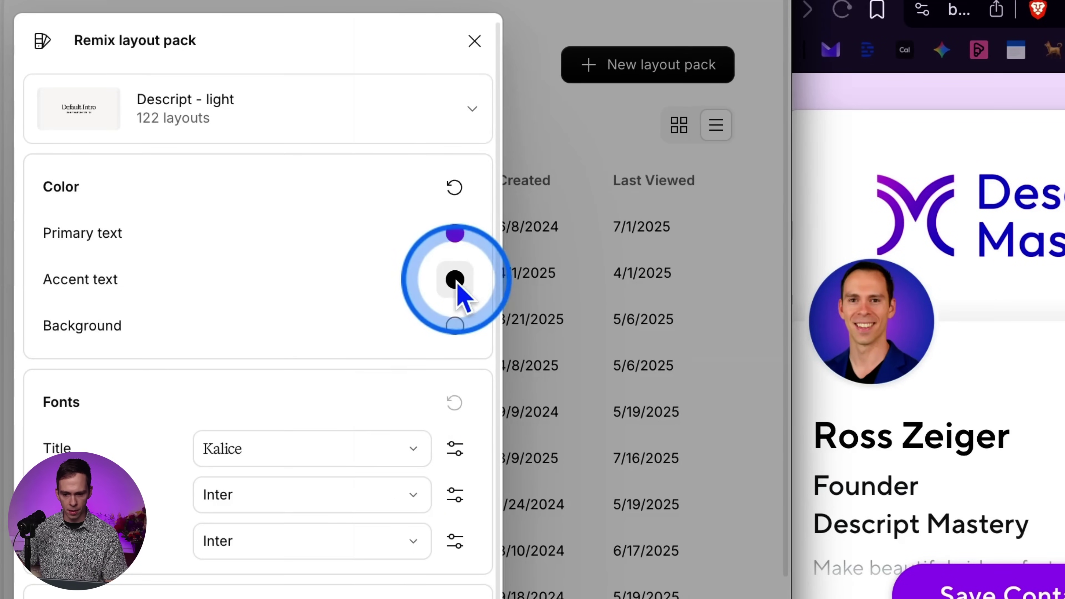
Set Accent text to the dark blue sampled from the logo.
click(455, 279)
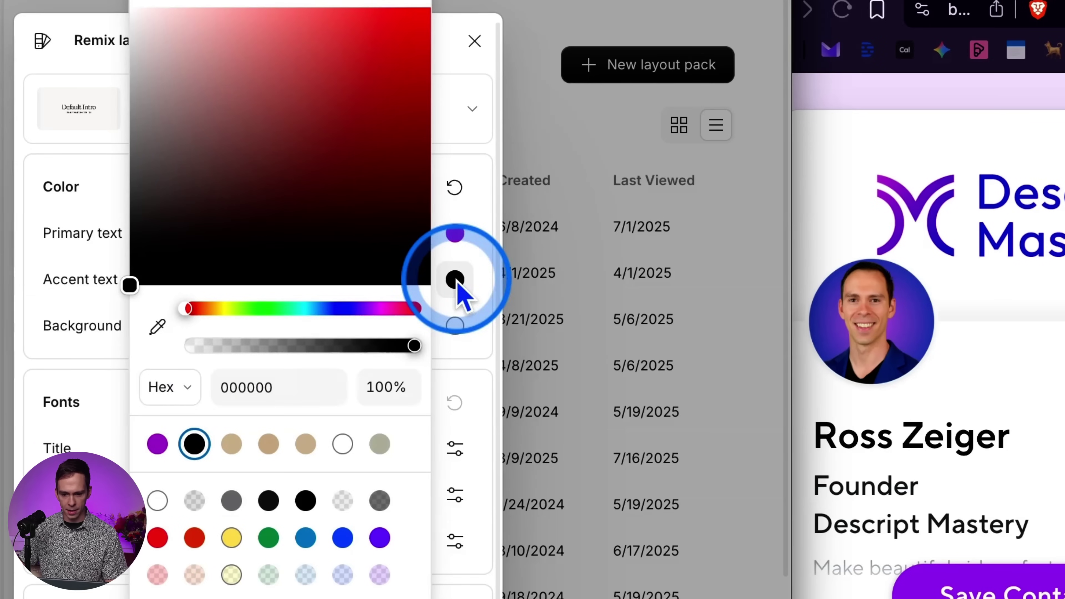
click(157, 327)
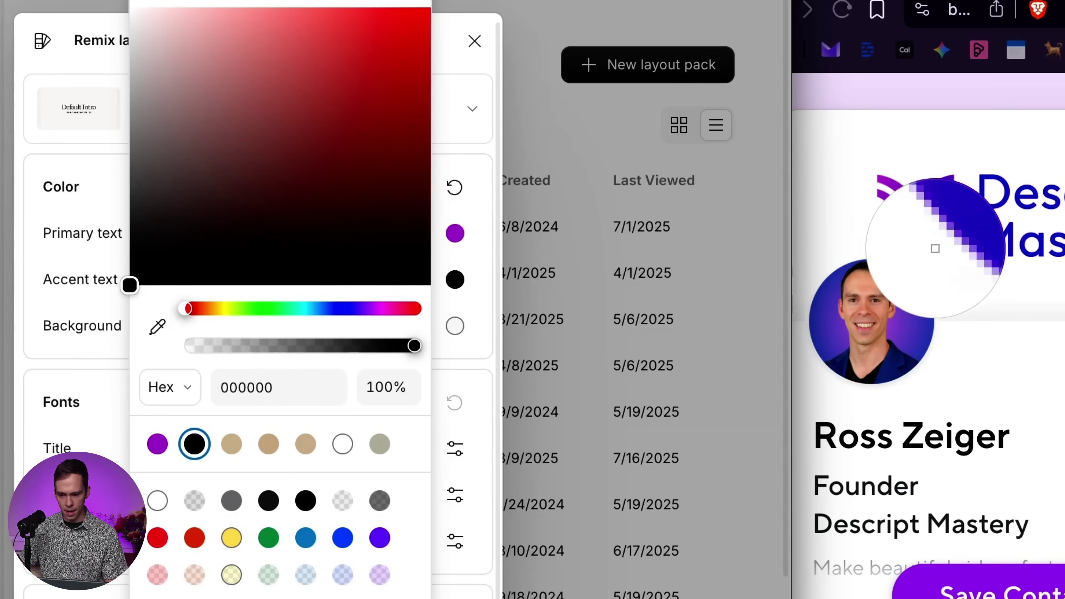
click(951, 252)
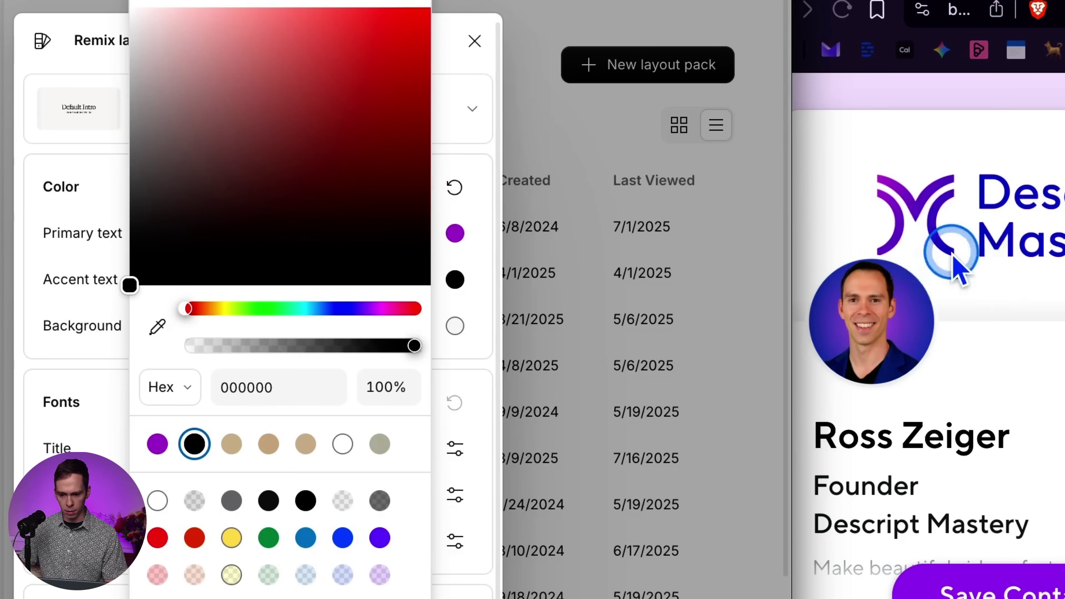
click(406, 5)
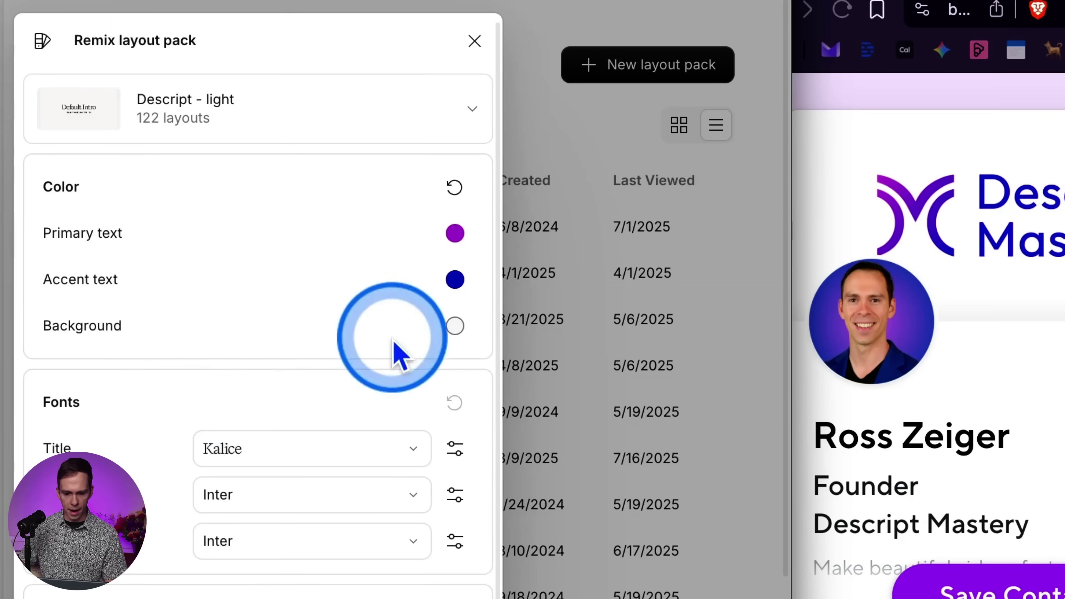
Make the Background colour light gray (dddddd).
click(455, 326)
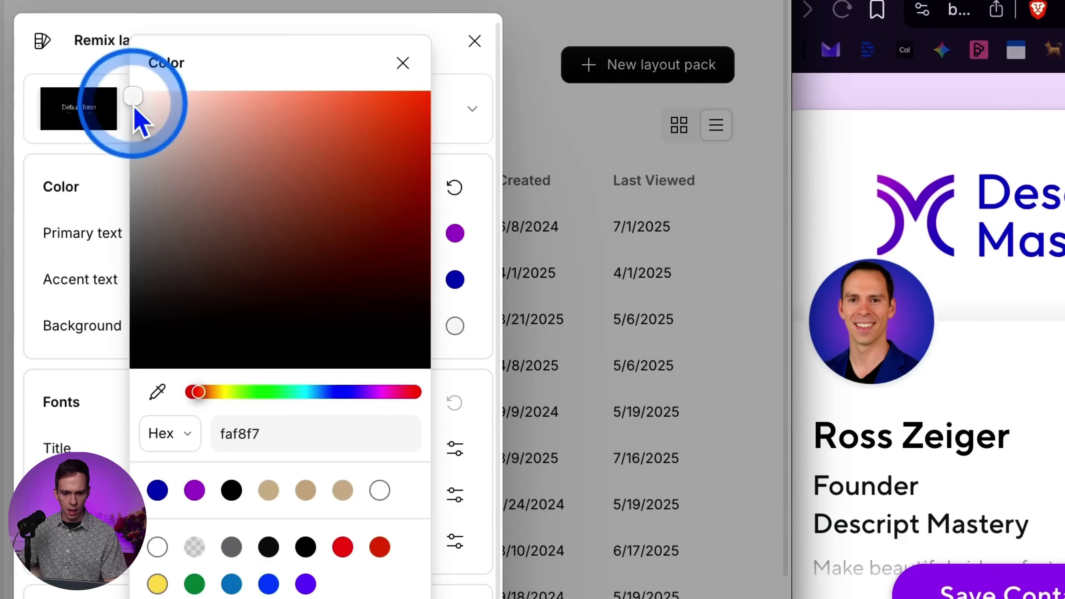
drag(135, 110, 130, 132)
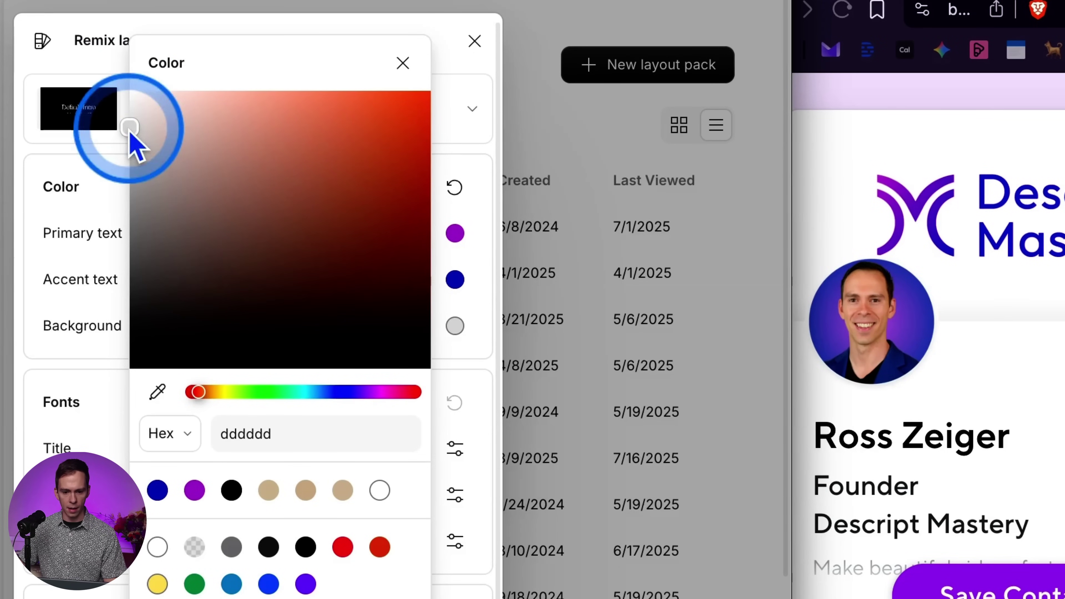
click(403, 63)
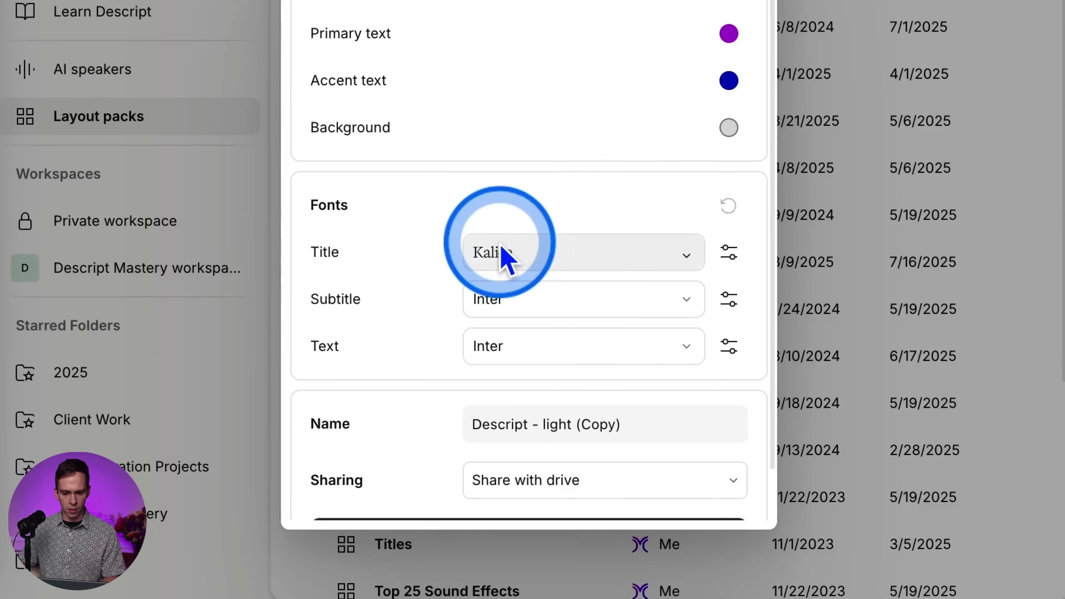
Set the Title font to Manrope.
click(506, 255)
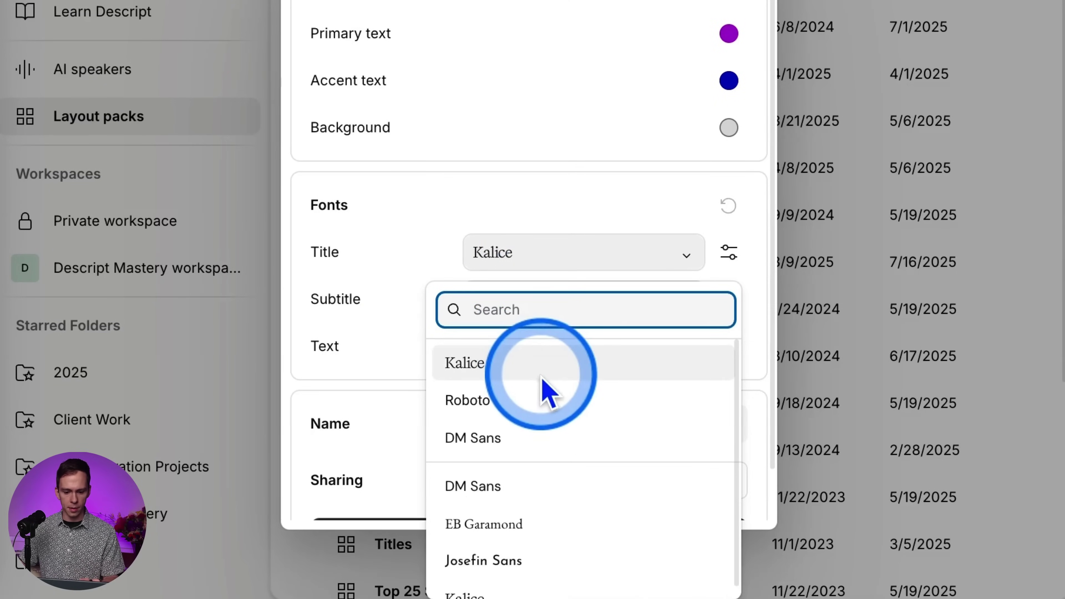
scroll(554, 440, down, 3)
scroll(555, 445, down, 2)
click(571, 214)
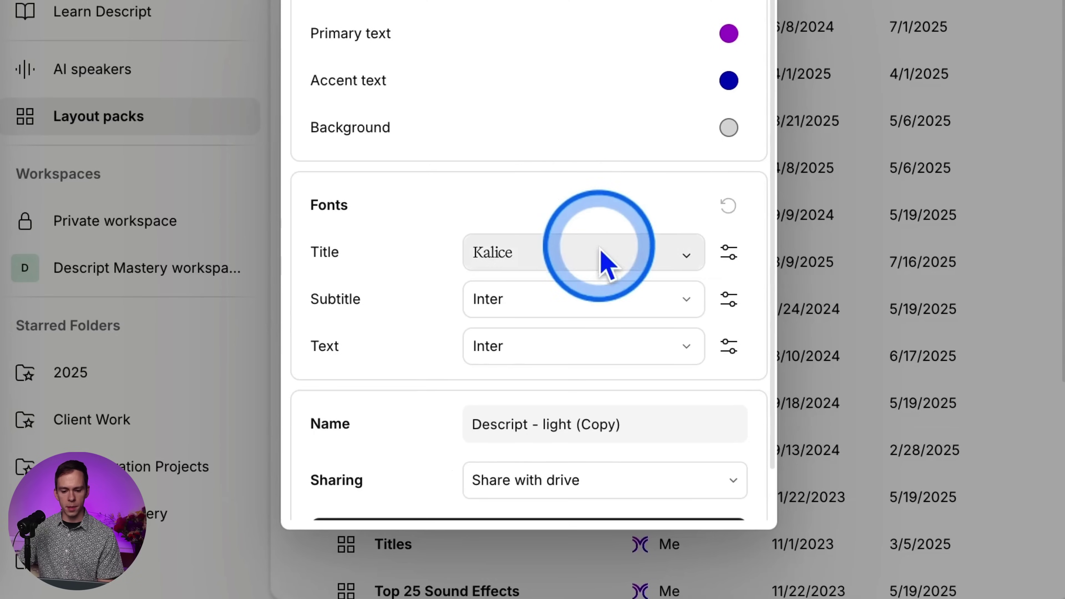
click(616, 263)
scroll(590, 449, down, 8)
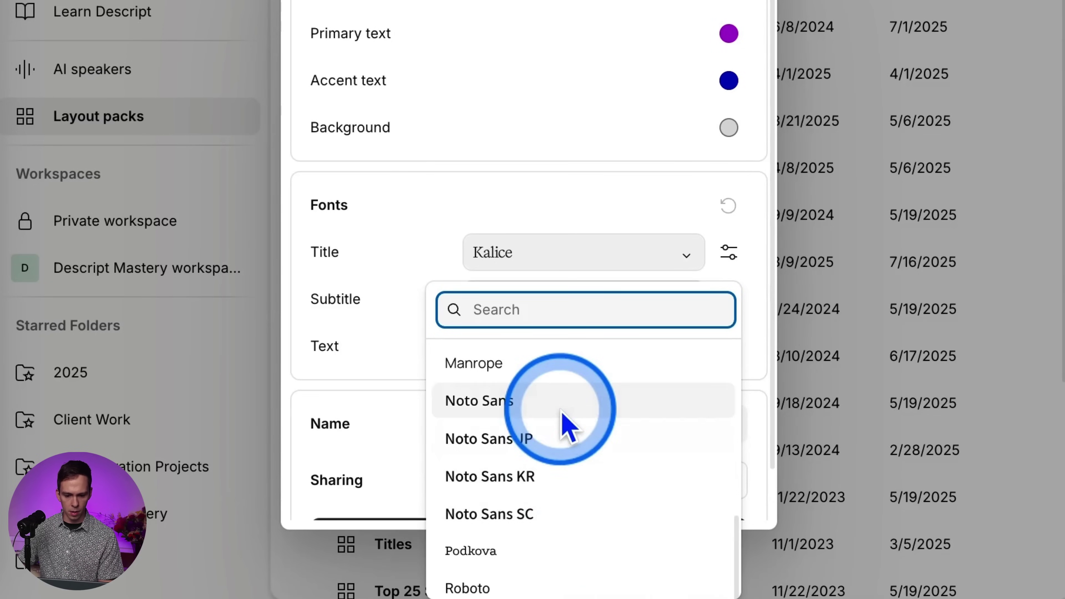
scroll(566, 428, up, 1)
click(532, 397)
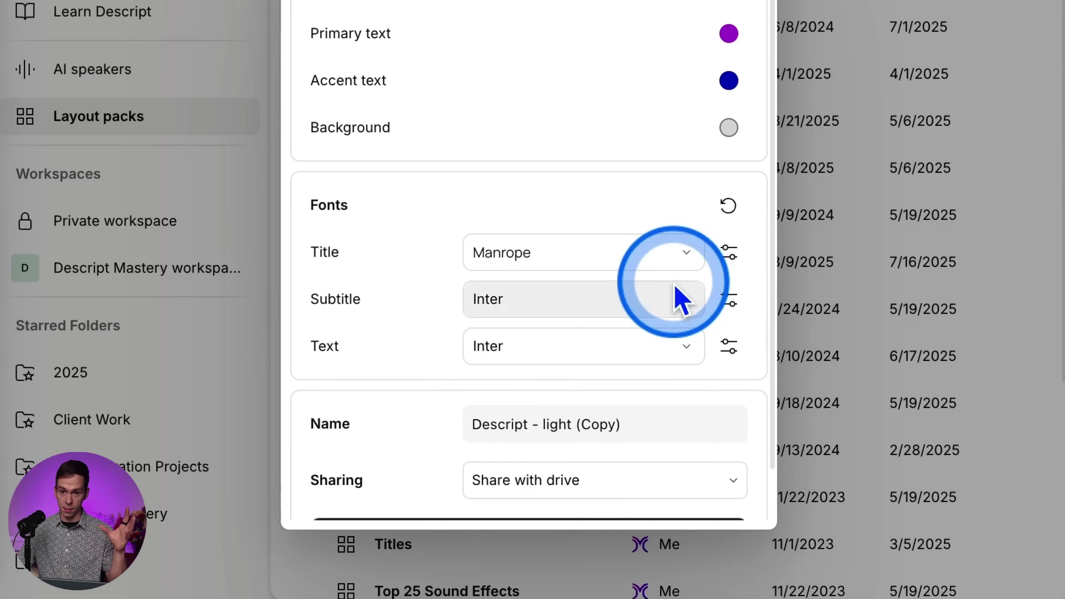
Set the Subtitle font to DM Sans and the Text font to Josefin Sans.
click(486, 299)
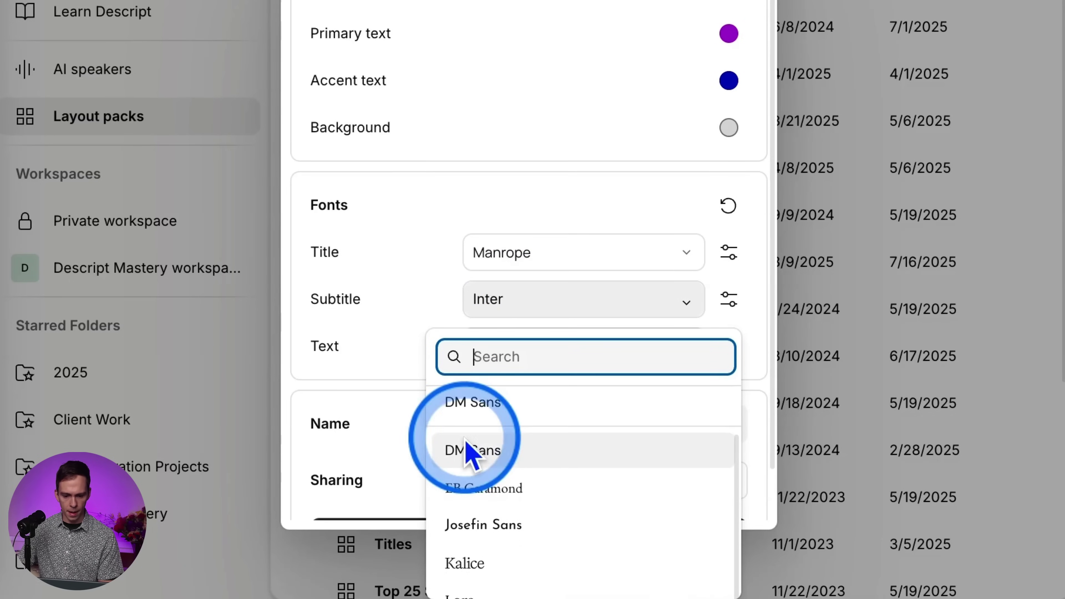
click(471, 449)
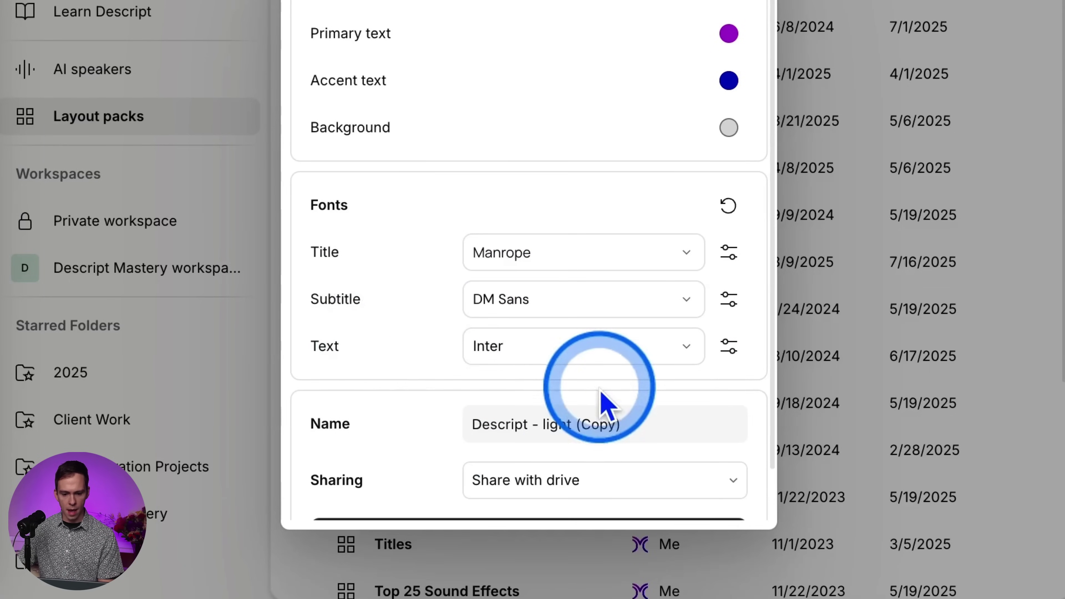
click(598, 350)
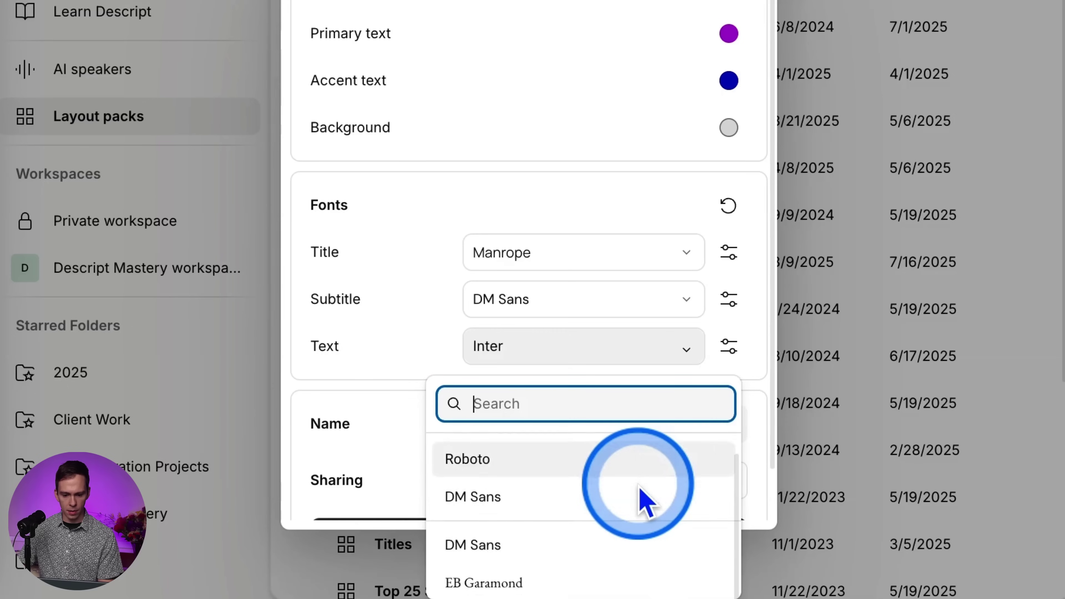
scroll(646, 504, down, 3)
click(527, 526)
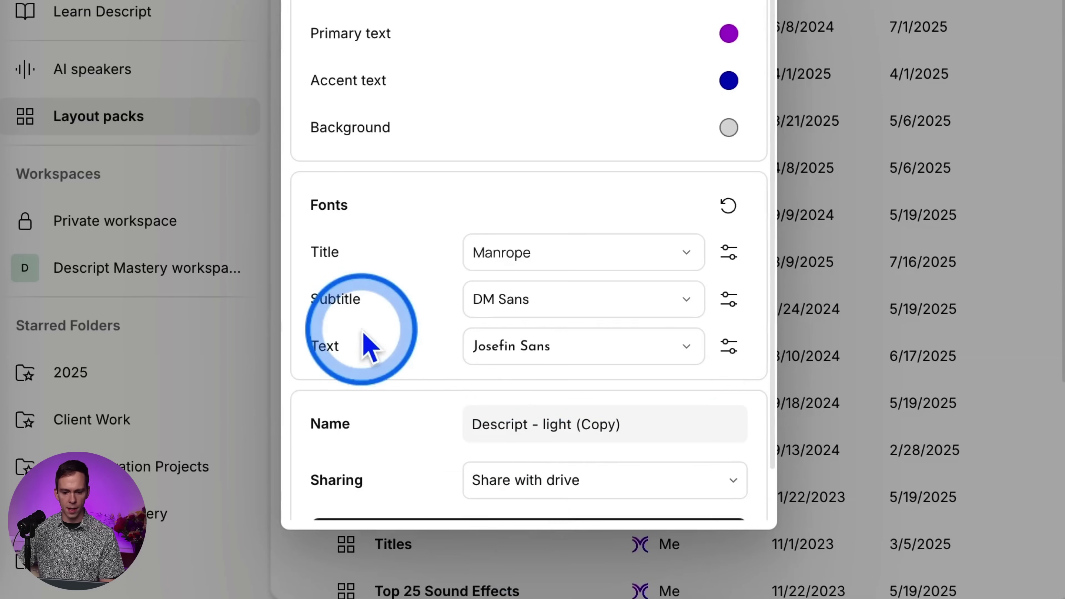
scroll(457, 378, down, 2)
Rename the pack 'Descript Mastery Layouts', leaving sharing at Share with drive.
click(647, 378)
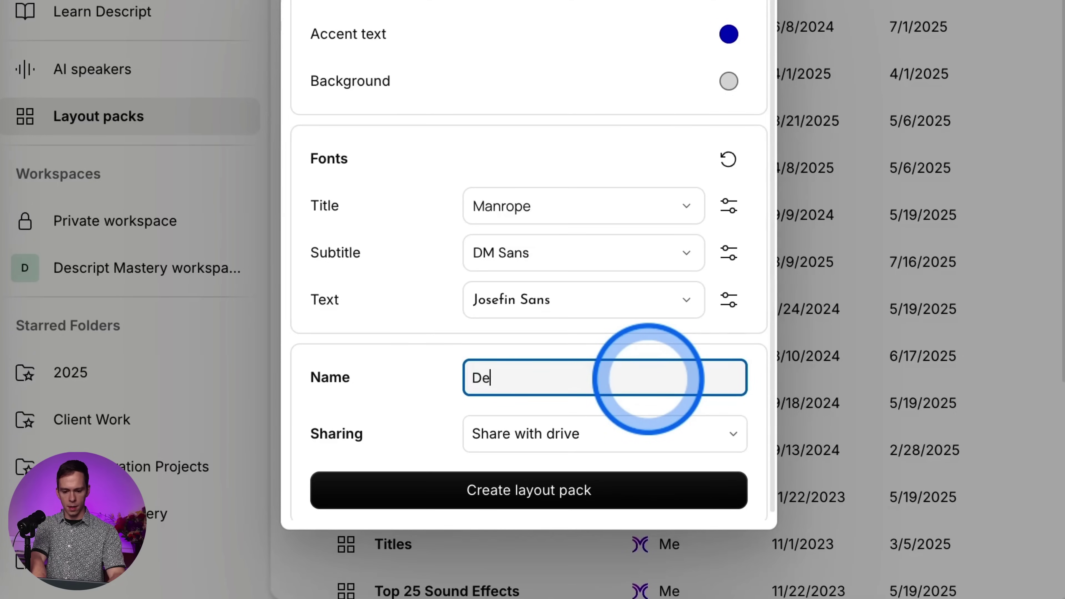
text(cript Mastery Layouts)
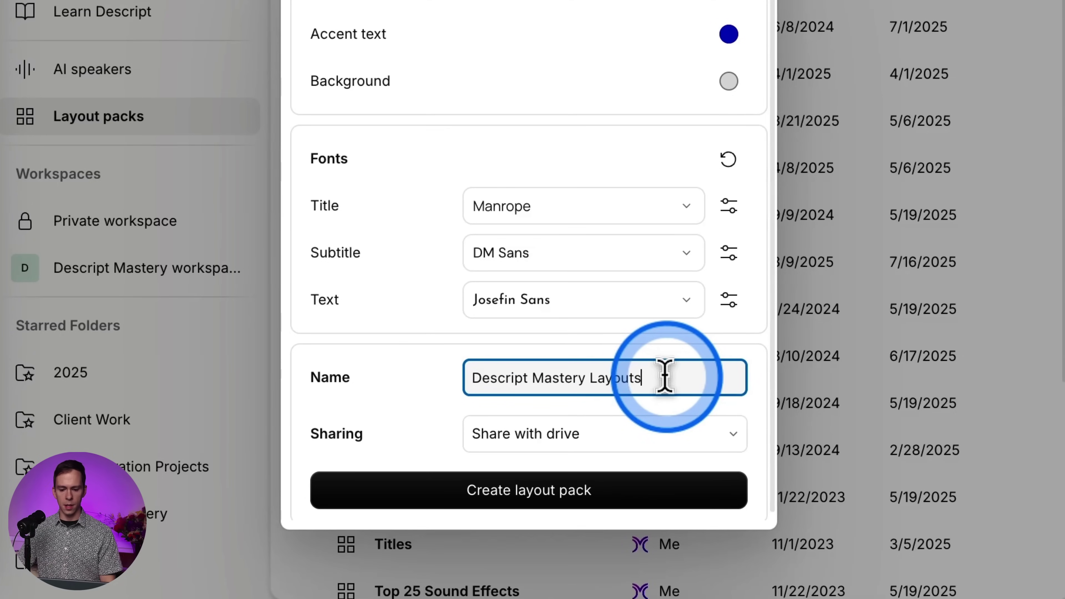
click(676, 439)
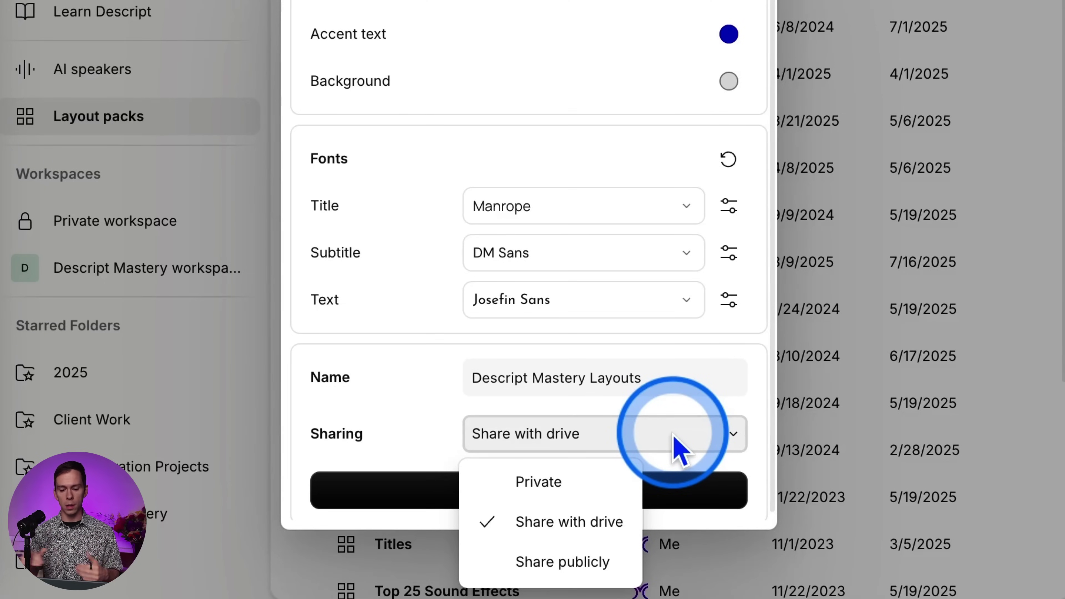
click(539, 564)
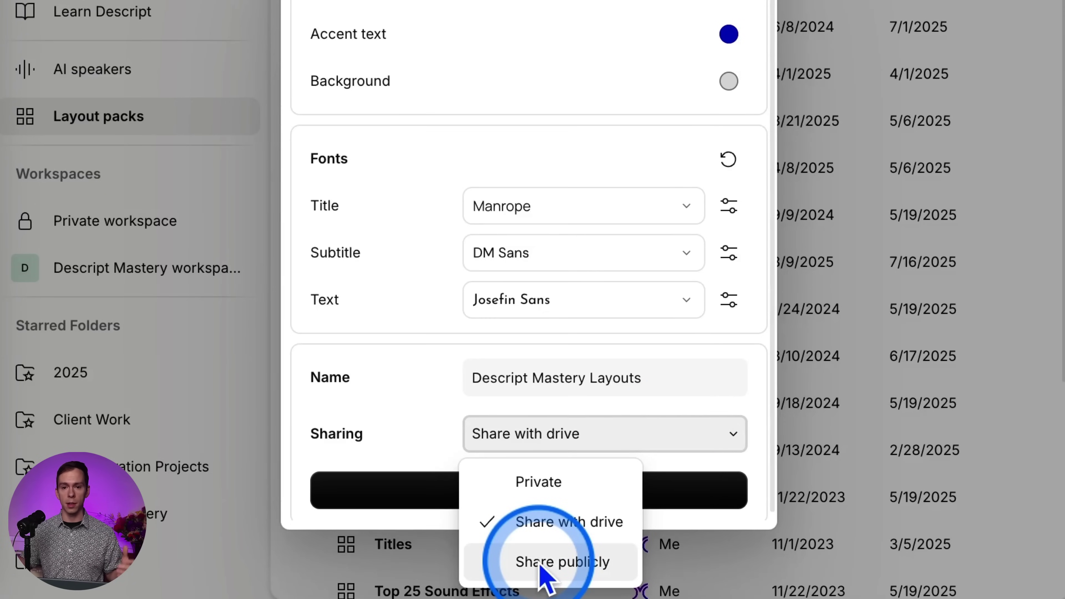
click(431, 430)
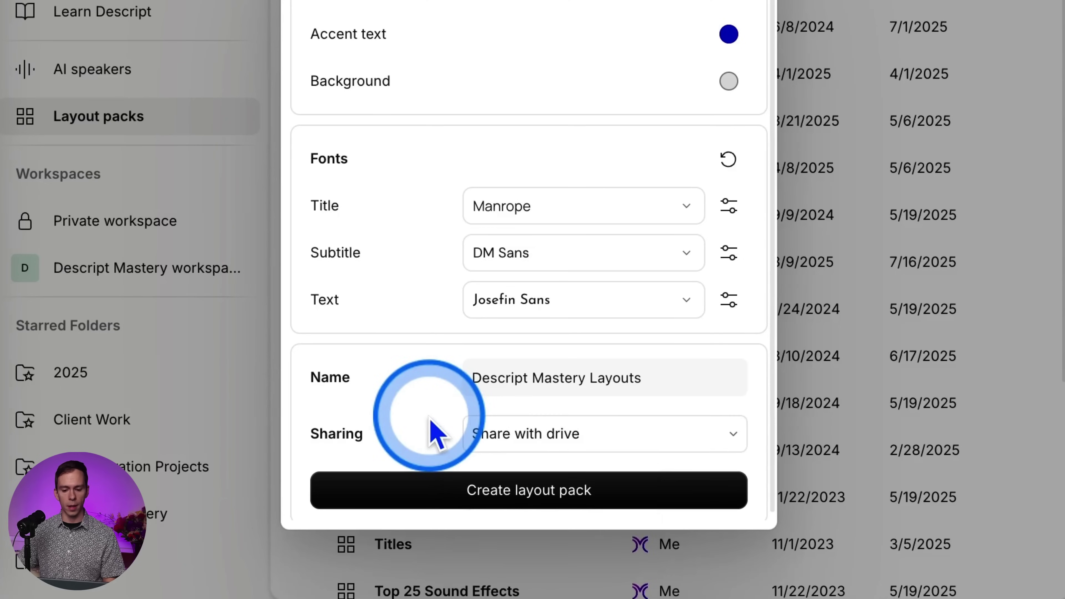
Create the pack and scroll through its 122 generating layout previews.
click(523, 500)
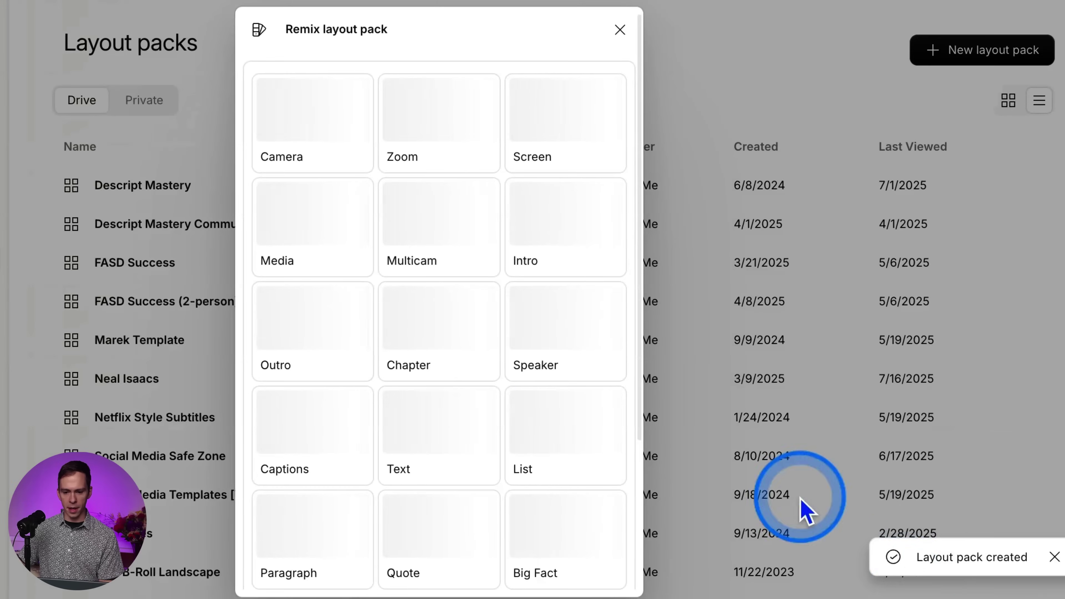
scroll(449, 331, down, 5)
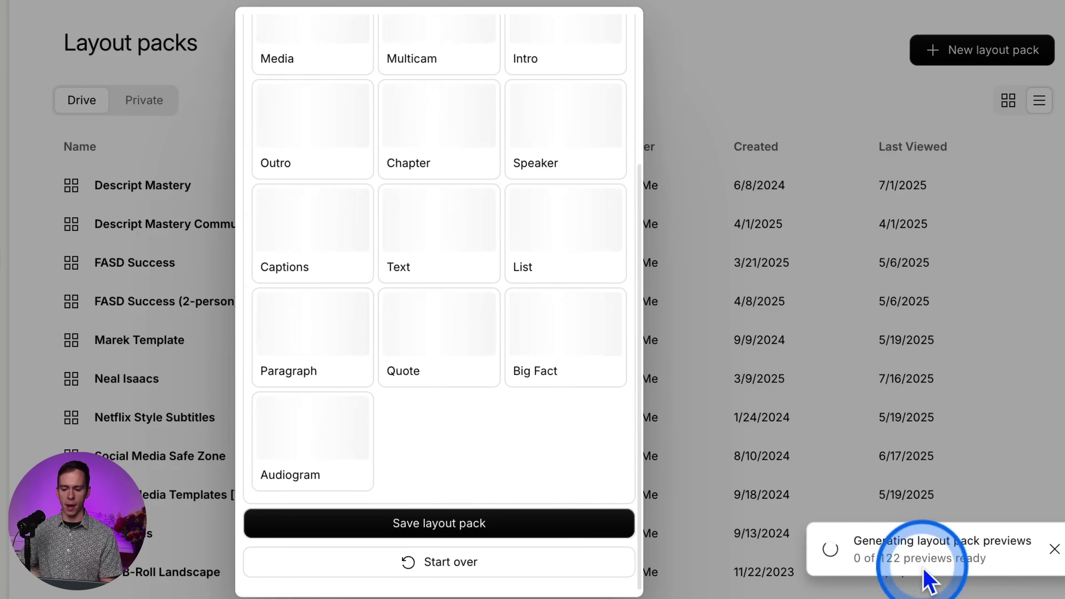
Save the pack, then open Descript Mastery Layouts to edit its Camera - Landscape layout.
click(424, 528)
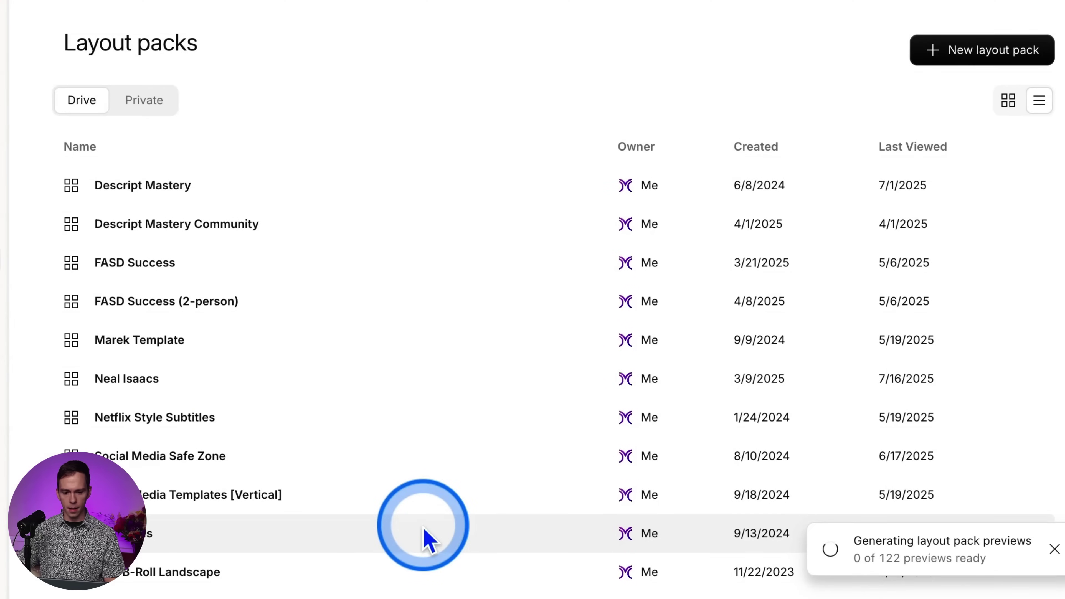
scroll(424, 530, down, 6)
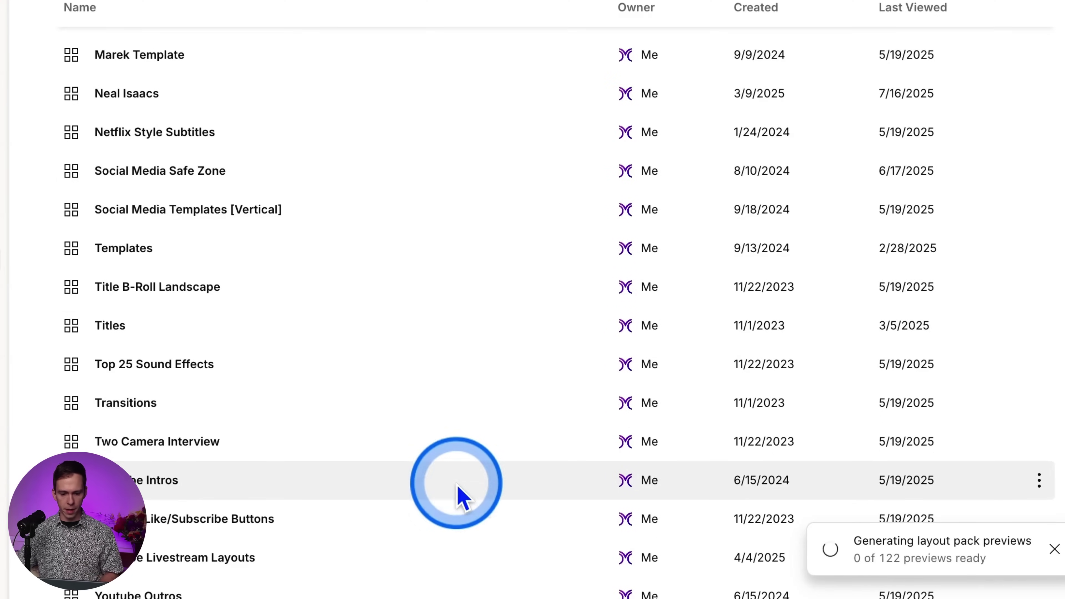
click(183, 589)
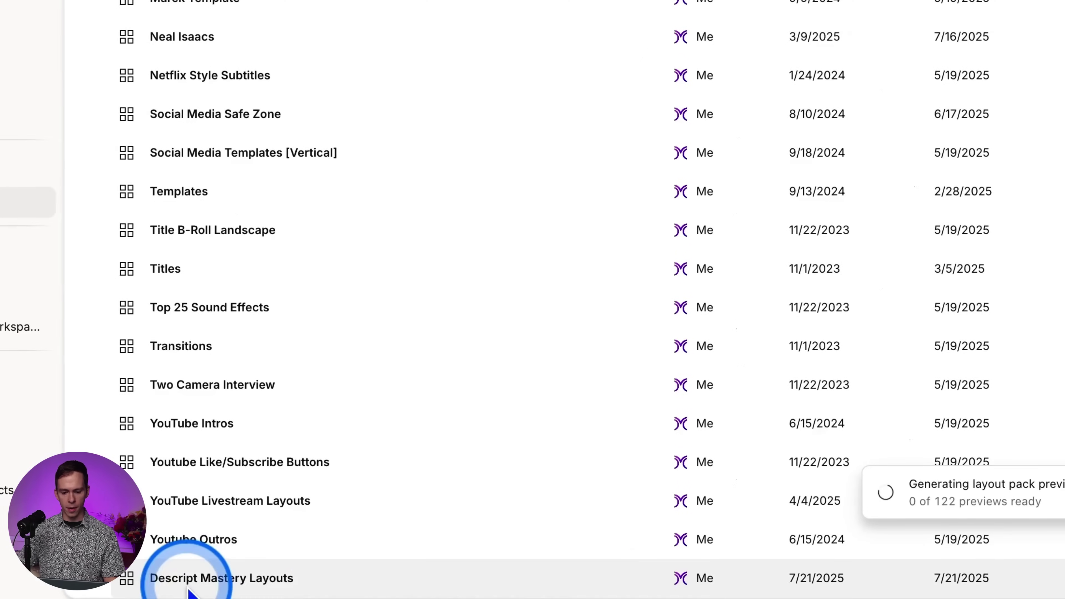
click(218, 583)
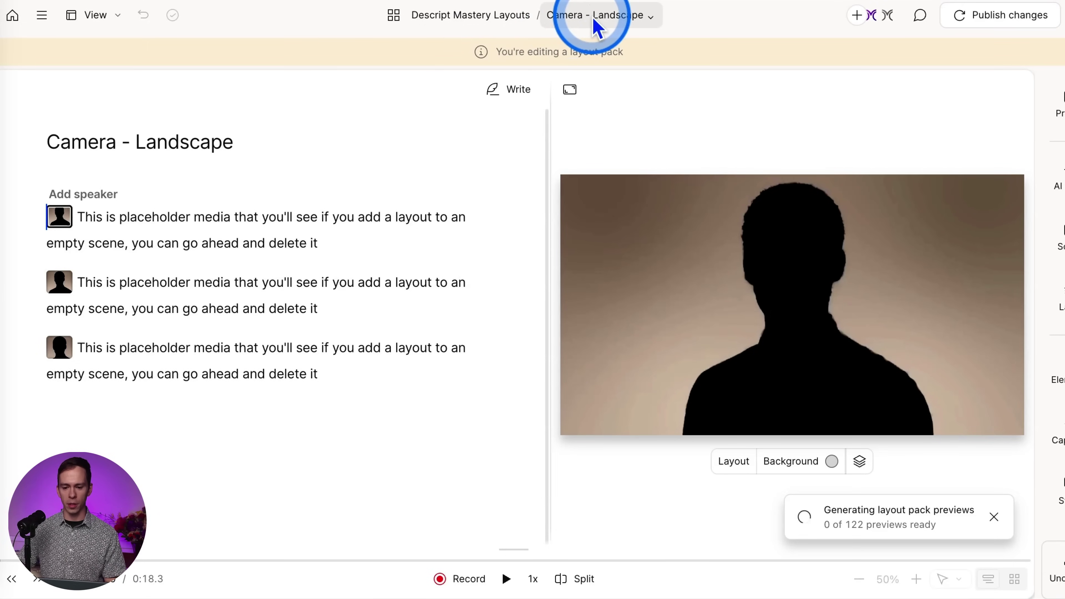
click(597, 26)
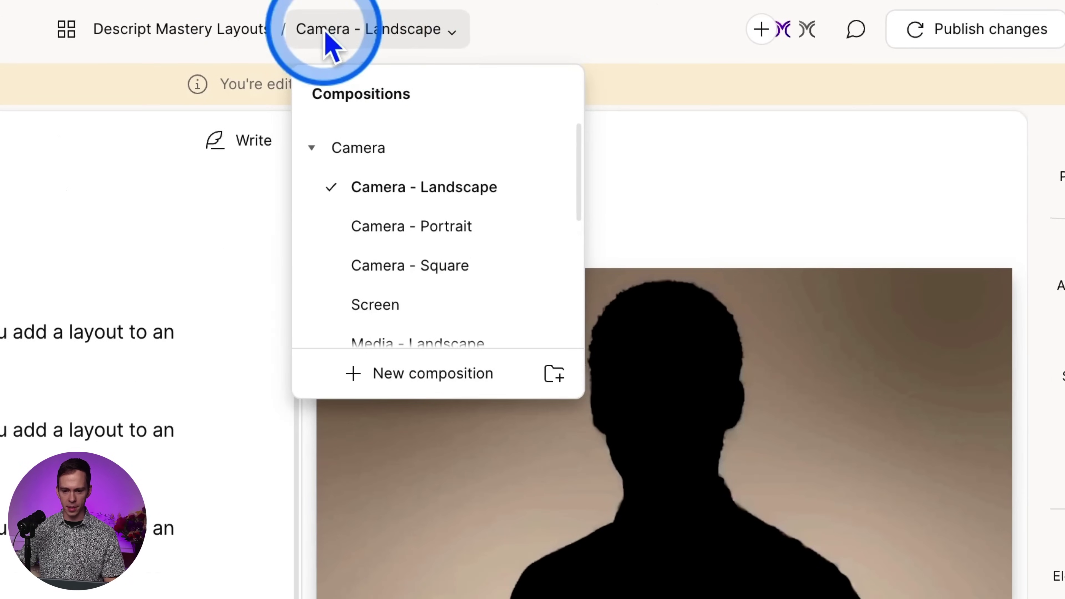
scroll(469, 176, down, 1)
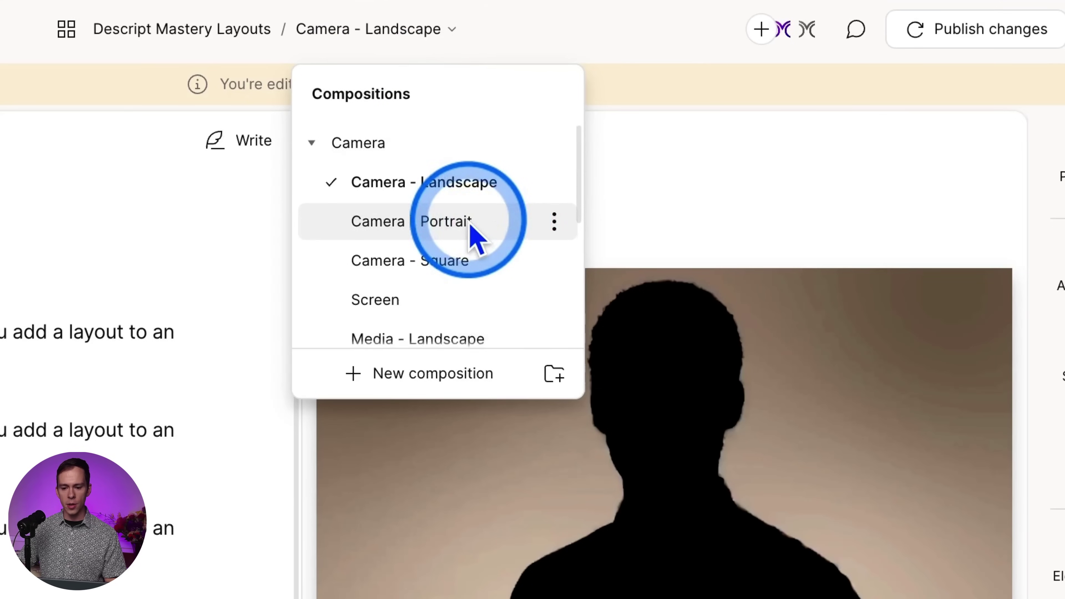
scroll(419, 206, up, 1)
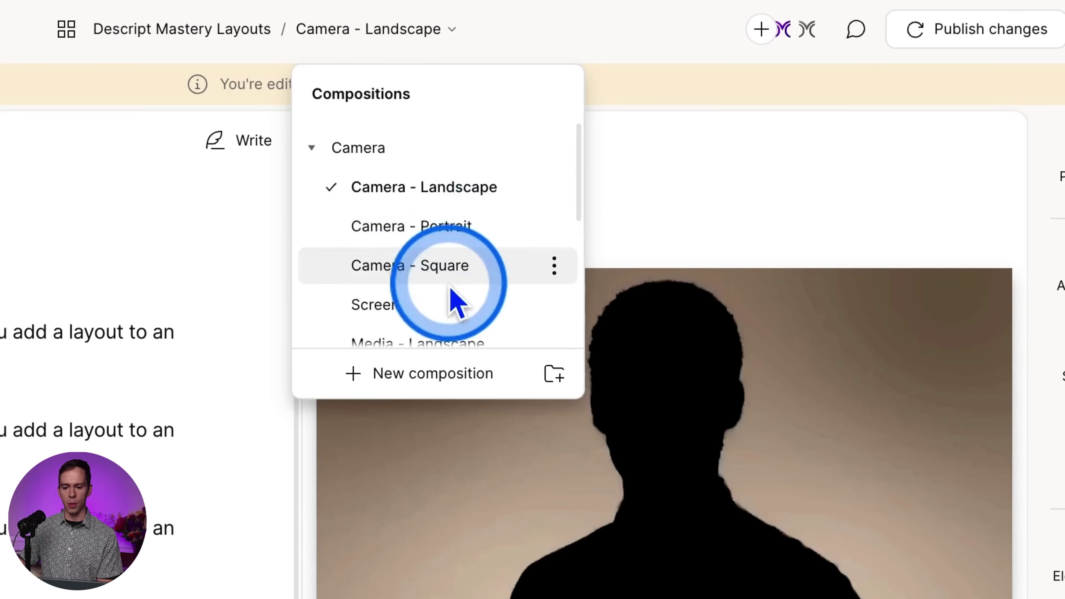
click(427, 198)
Preview the three camera layouts in Camera - Landscape, then open the Compositions list.
click(2, 371)
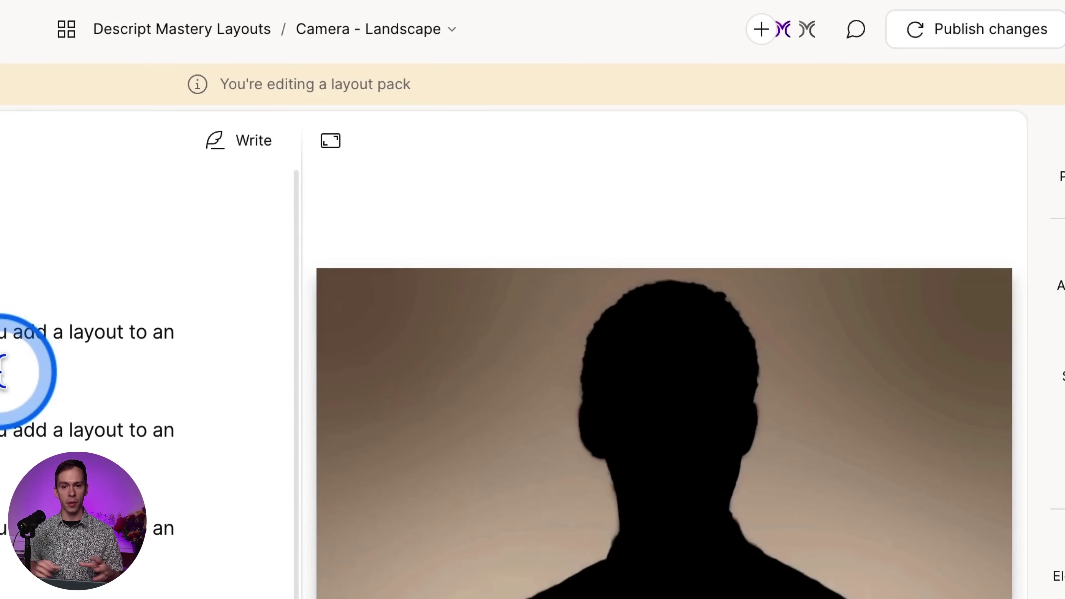
click(0, 334)
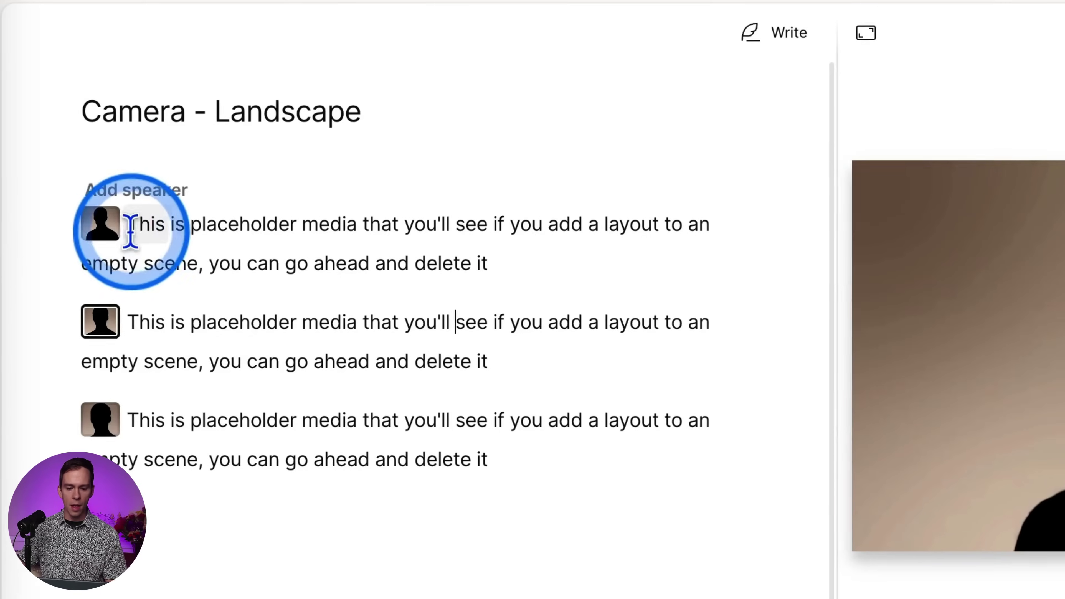
click(0, 467)
click(264, 434)
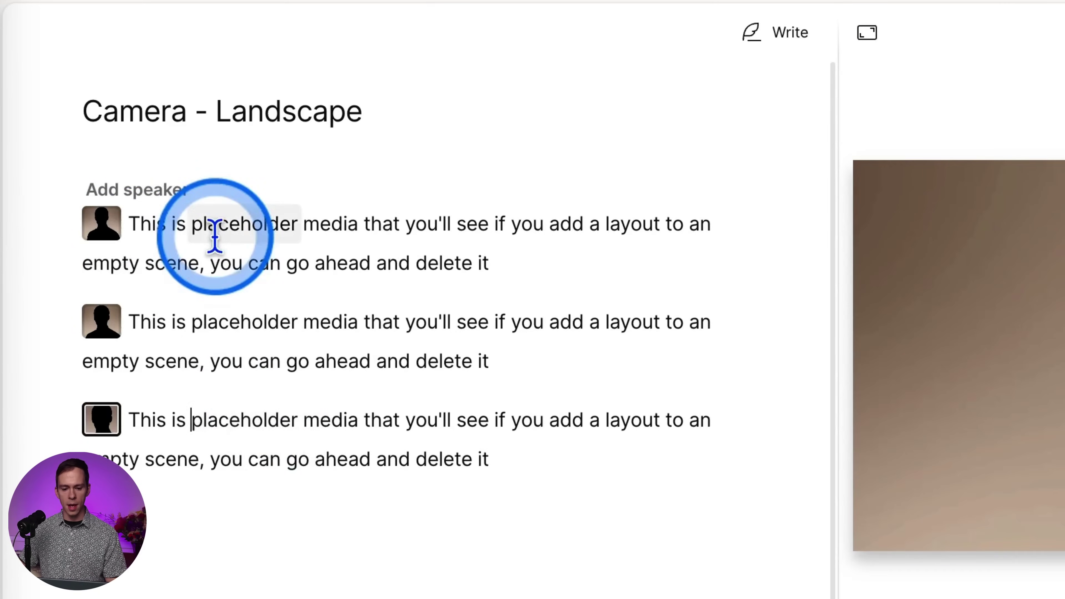
click(195, 225)
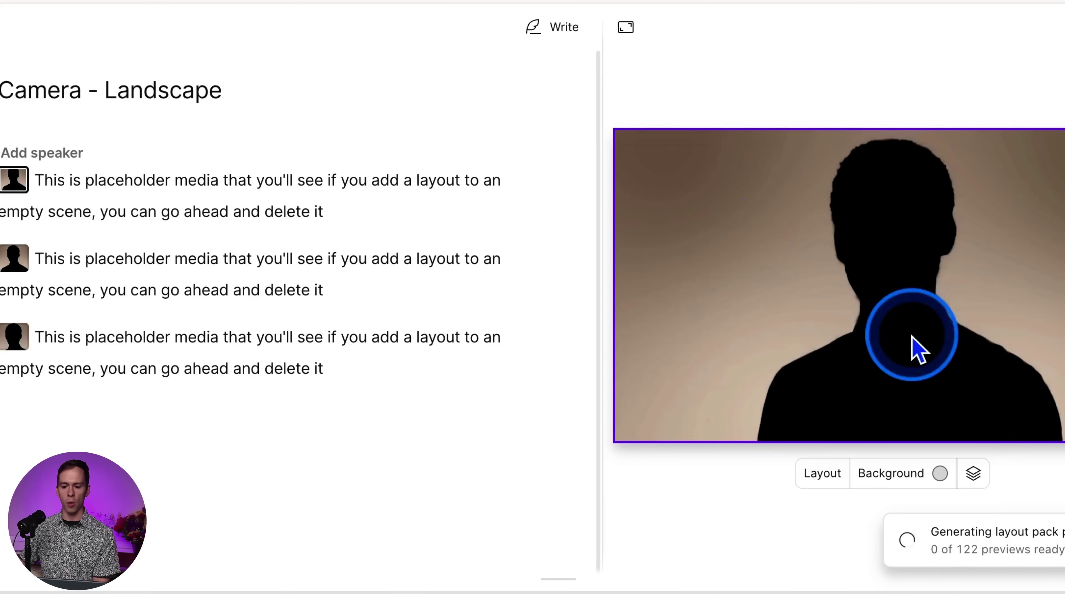
click(97, 258)
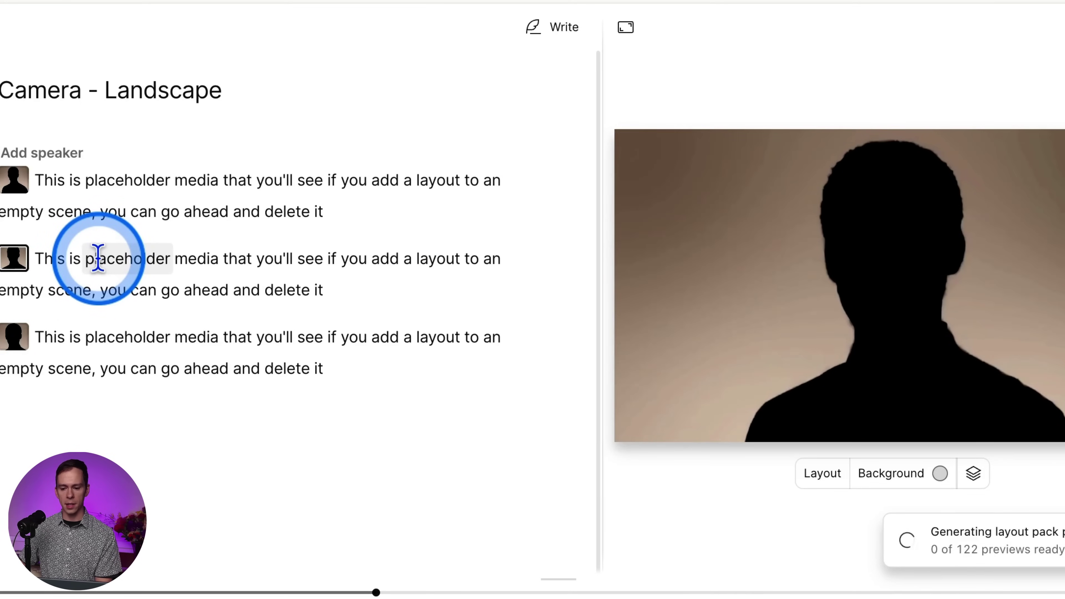
click(147, 339)
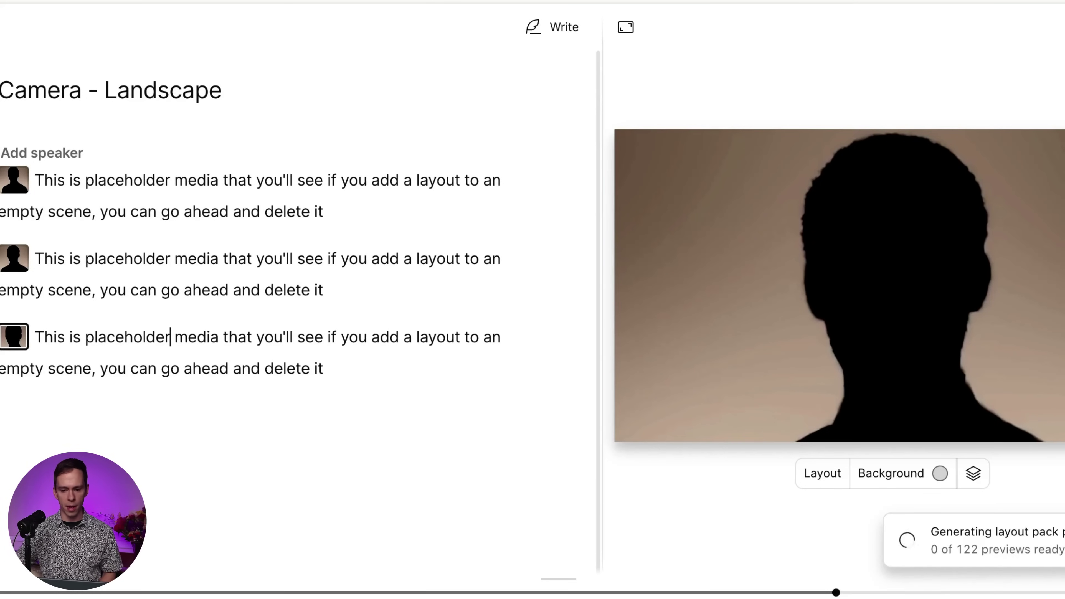
click(662, 24)
Expand the Titles group and open the Intro - Landscape composition.
scroll(717, 230, down, 3)
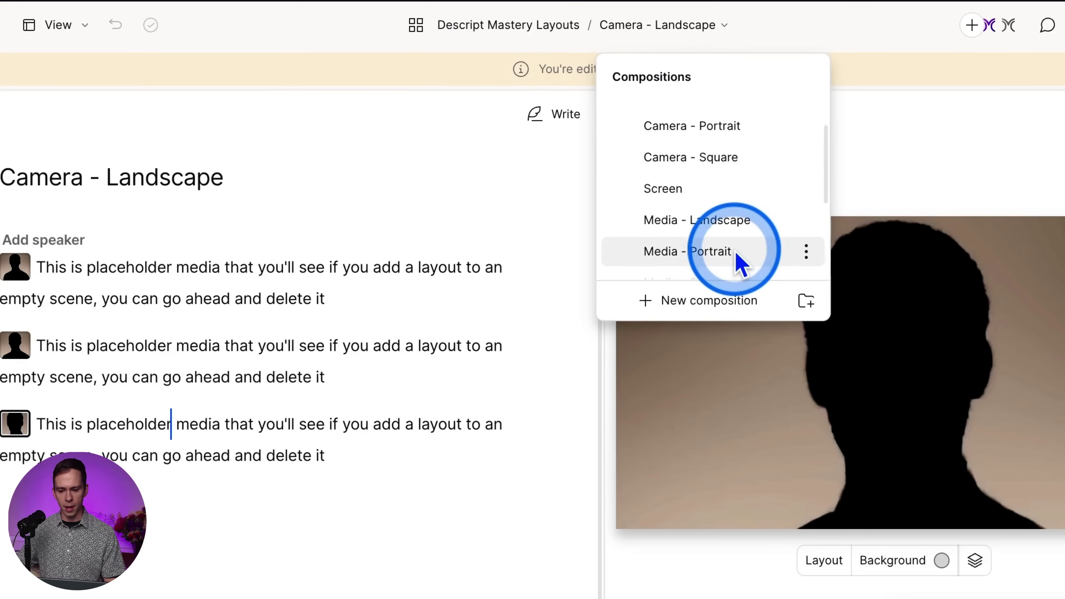
scroll(738, 260, down, 5)
click(643, 178)
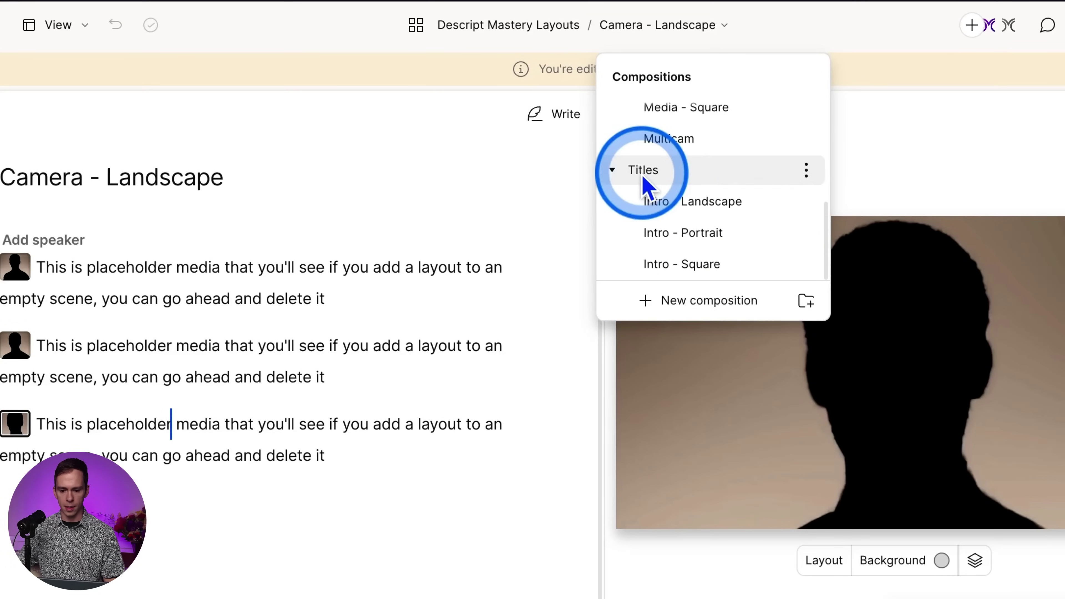
scroll(671, 197, down, 3)
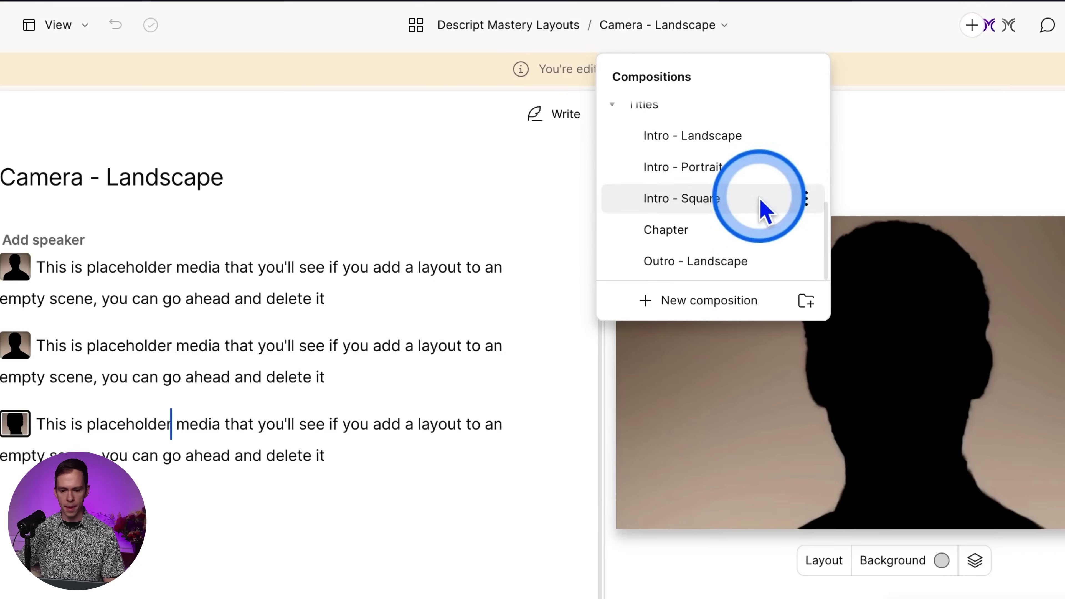
scroll(761, 205, down, 1)
click(706, 126)
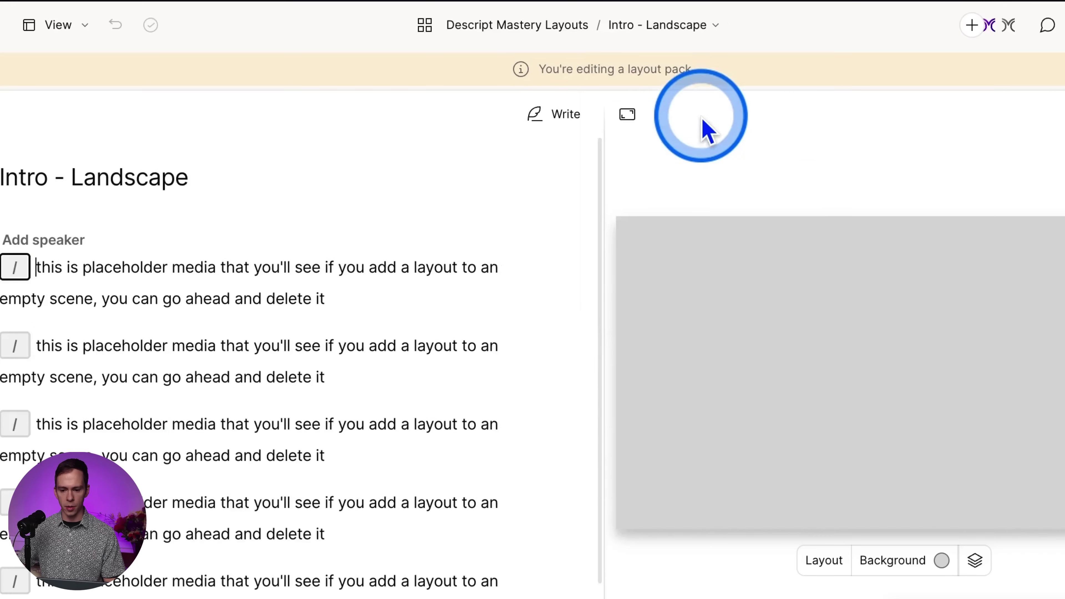
Confirm the Default Intro title uses purple Manrope and its subtitle uses DM Sans.
click(153, 264)
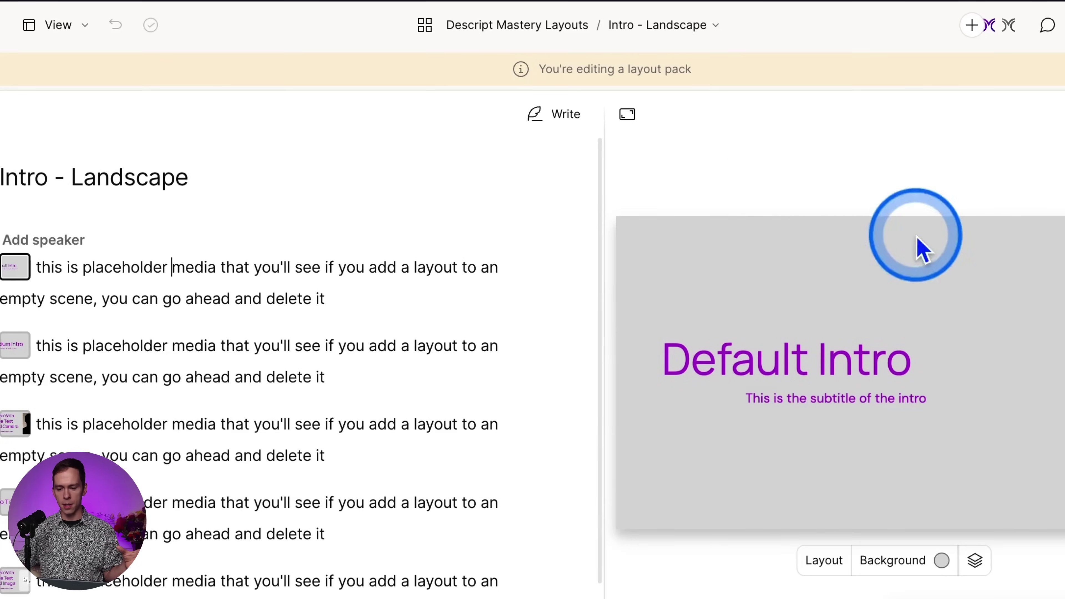
click(902, 369)
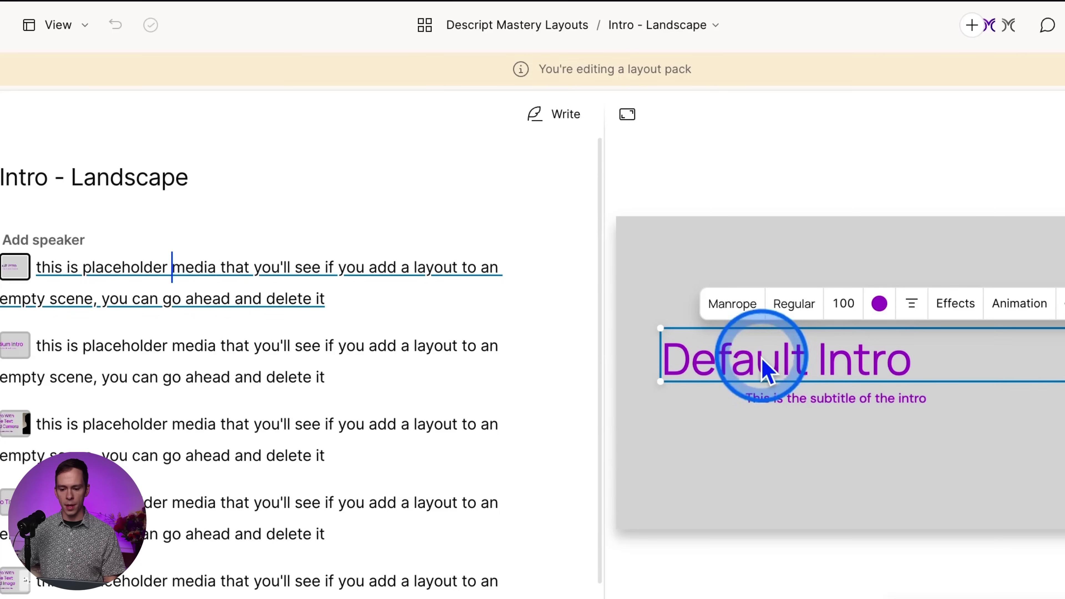
click(784, 407)
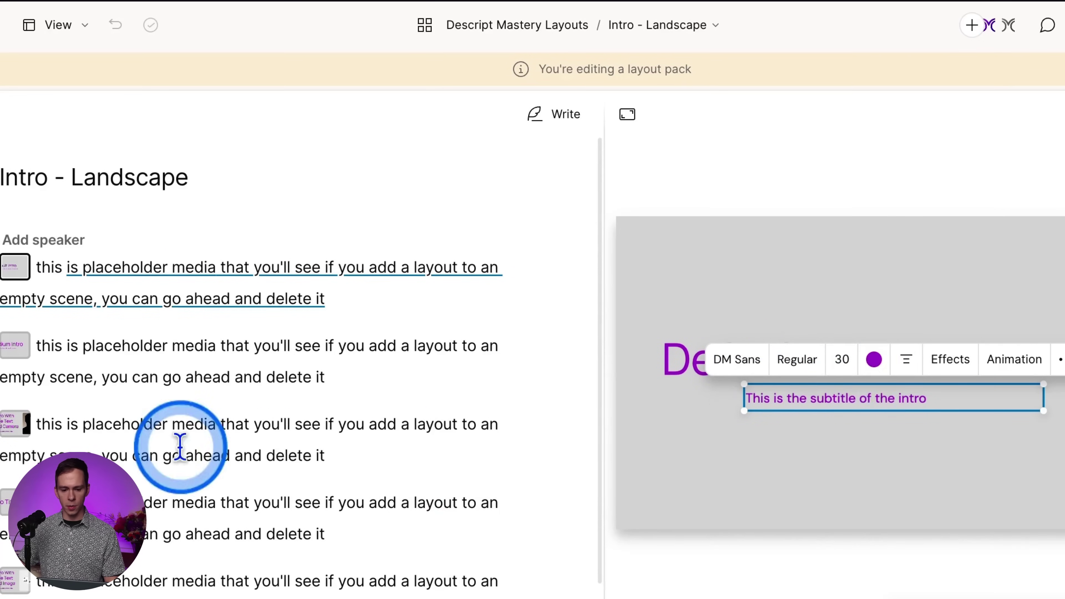
Preview the Medium Intro, Title Text and Camera, Intro Title Text and fifth intro layouts.
click(124, 347)
click(183, 427)
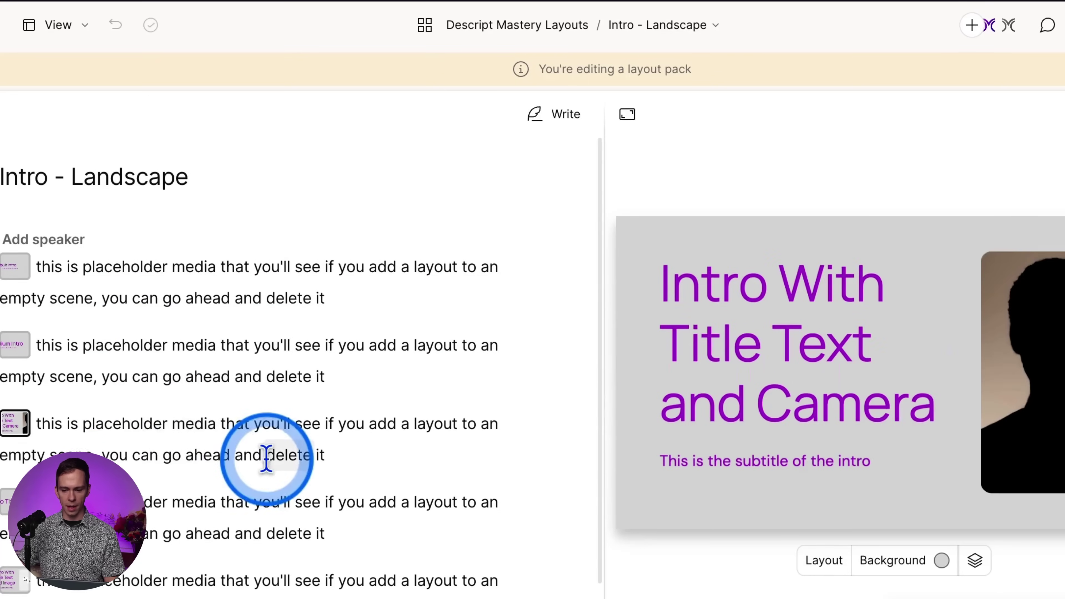
scroll(252, 455, down, 2)
click(202, 485)
scroll(198, 495, down, 4)
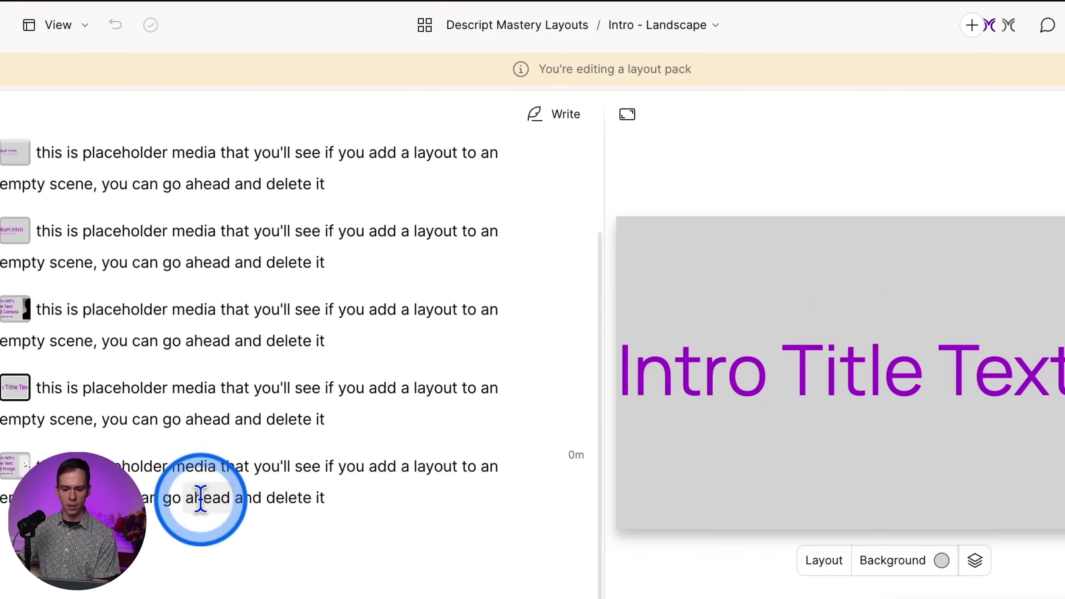
click(251, 468)
click(129, 408)
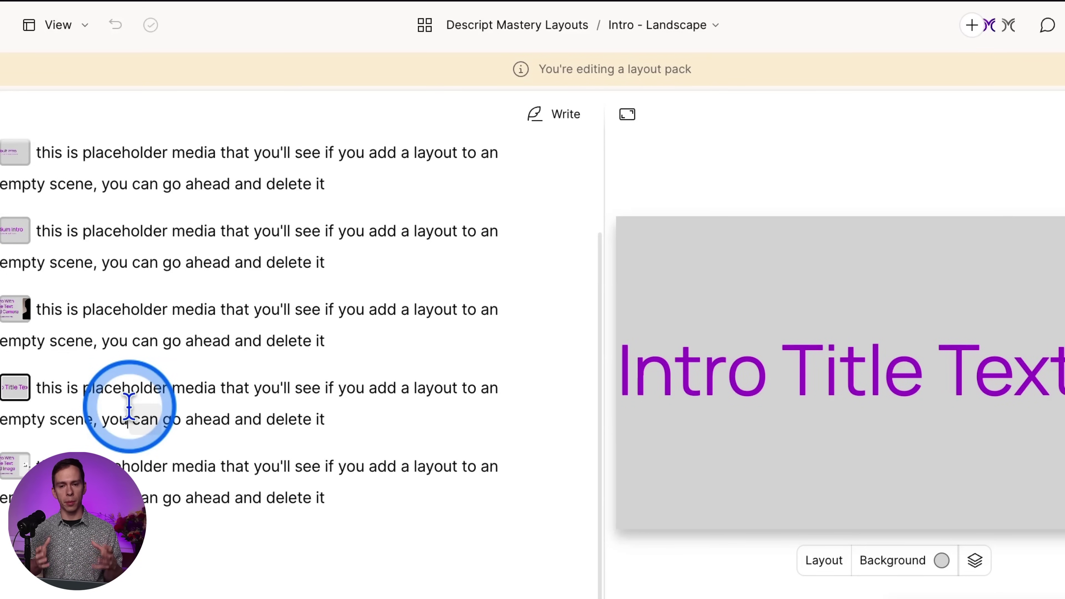
Switch to Outro - Landscape and preview the Follow Us, Thanks For Watching, Up Next and Brand Name layouts.
click(708, 25)
click(670, 166)
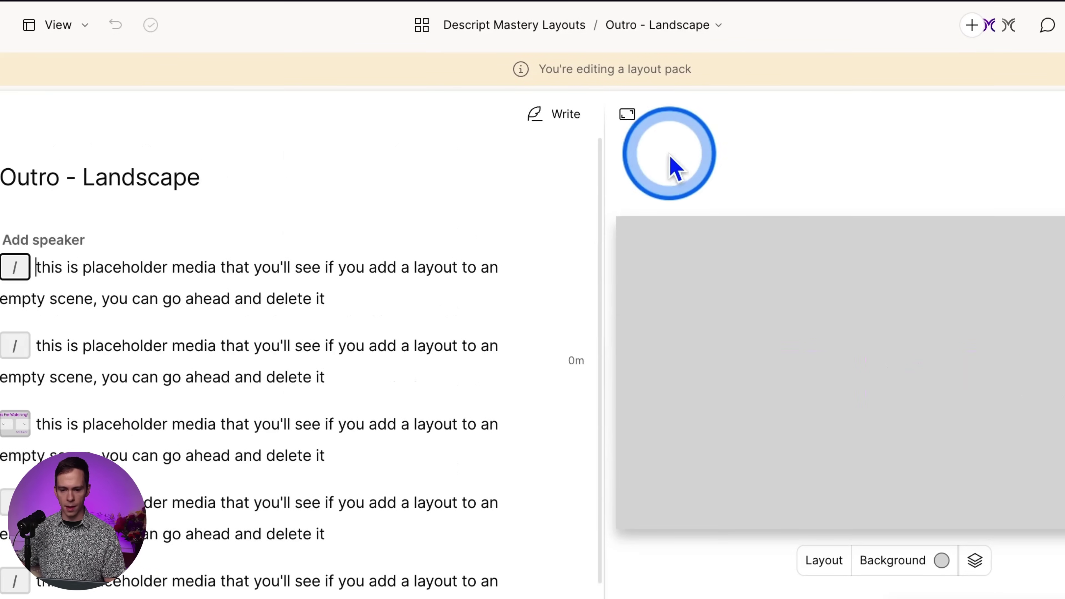
click(172, 267)
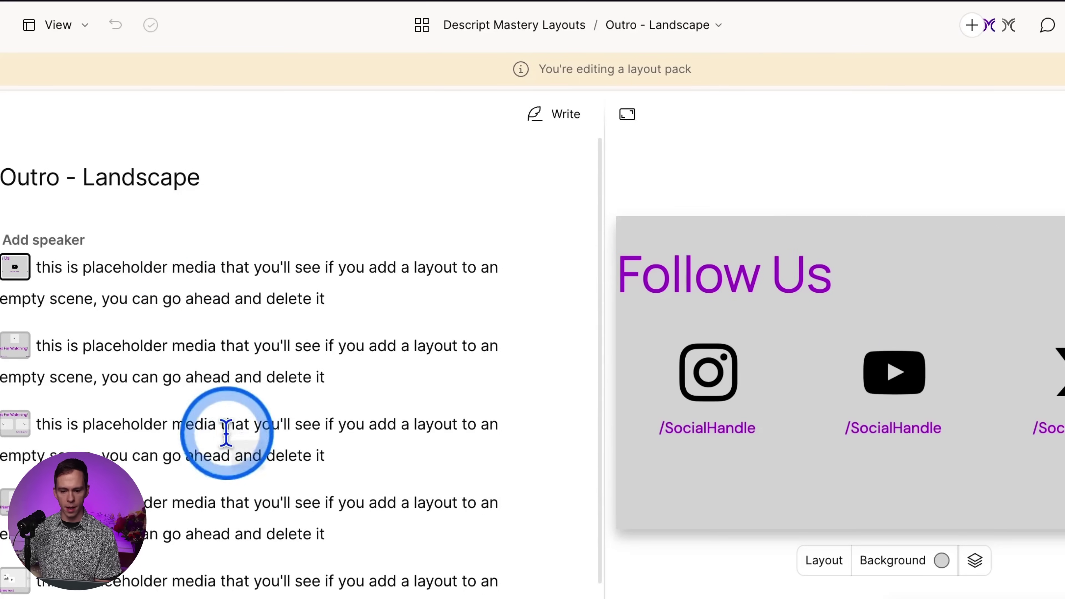
click(172, 347)
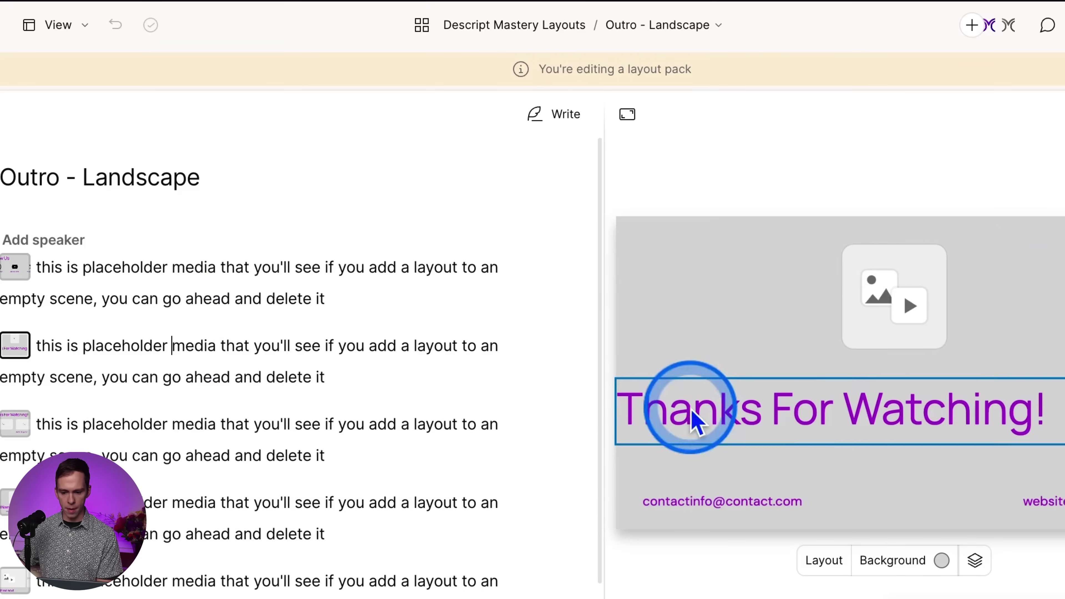
click(158, 456)
click(190, 507)
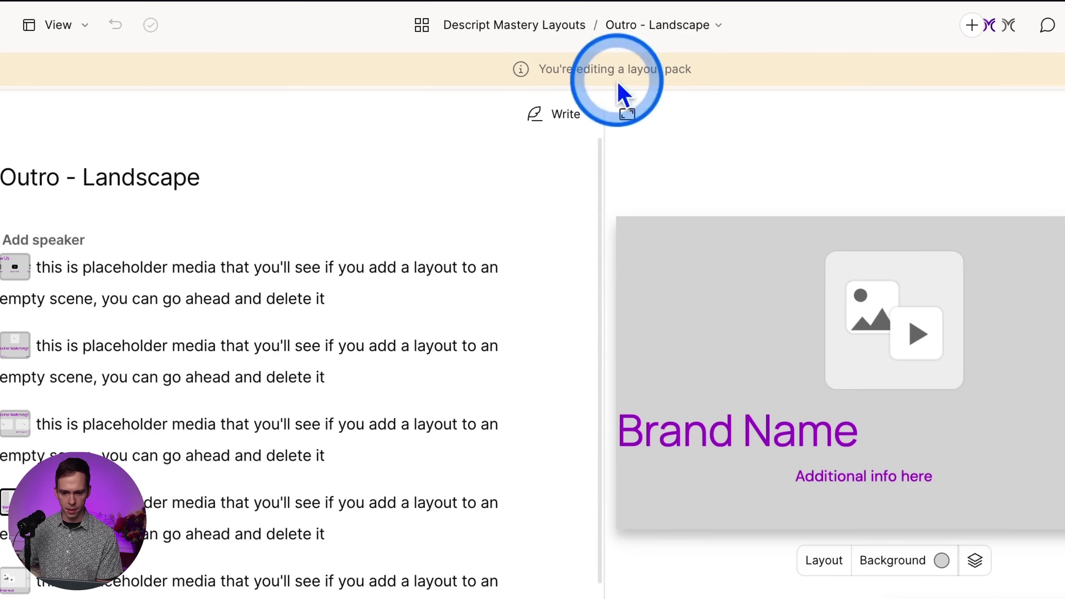
Open Speaker - Landscape and confirm the Manrope 55 name and DM Sans 30 title.
click(102, 284)
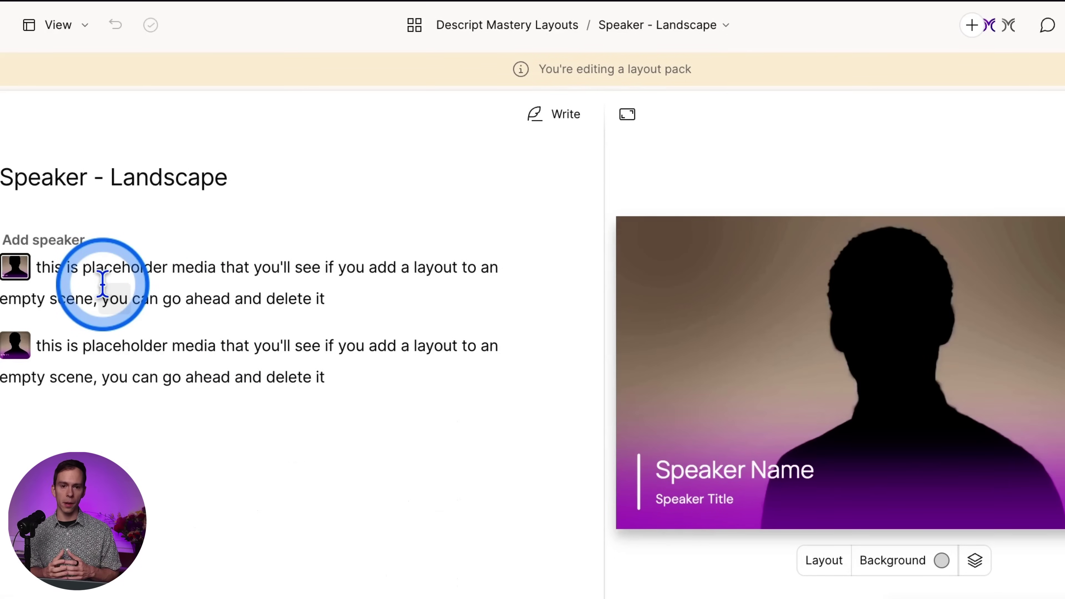
click(970, 493)
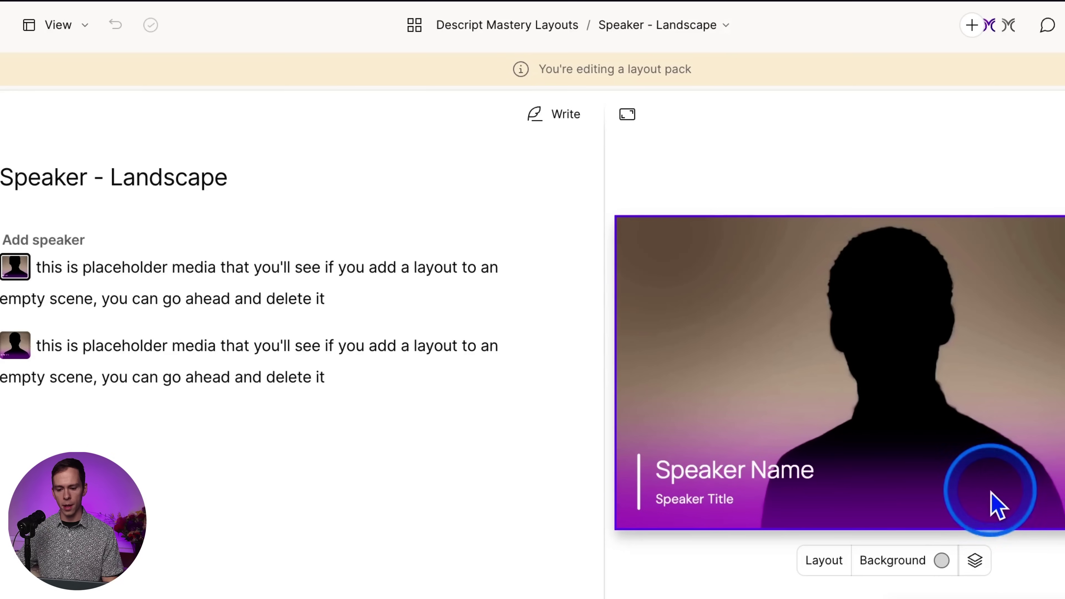
click(700, 482)
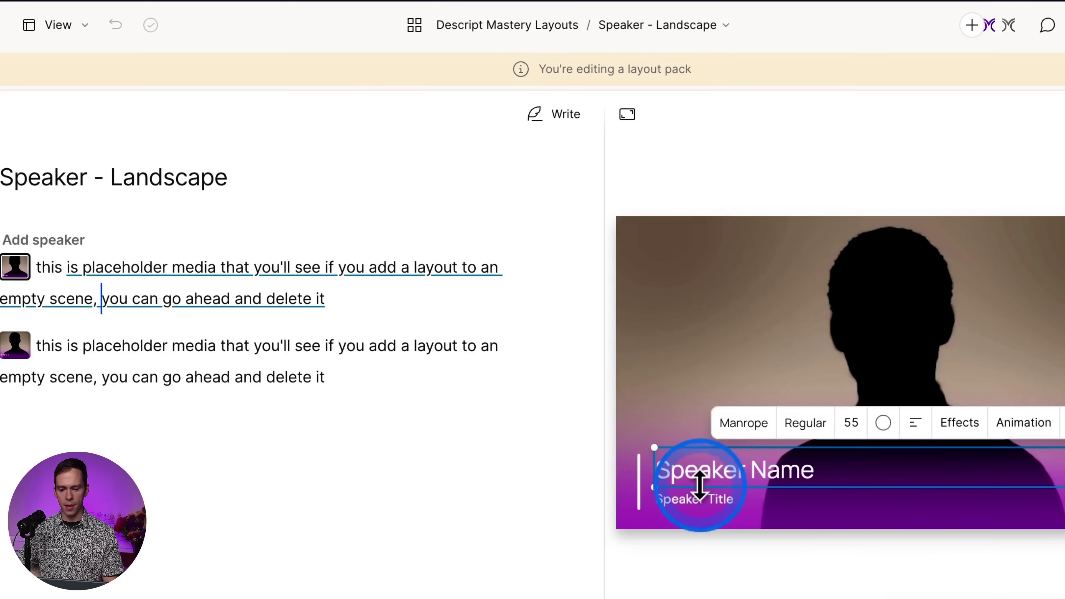
click(706, 501)
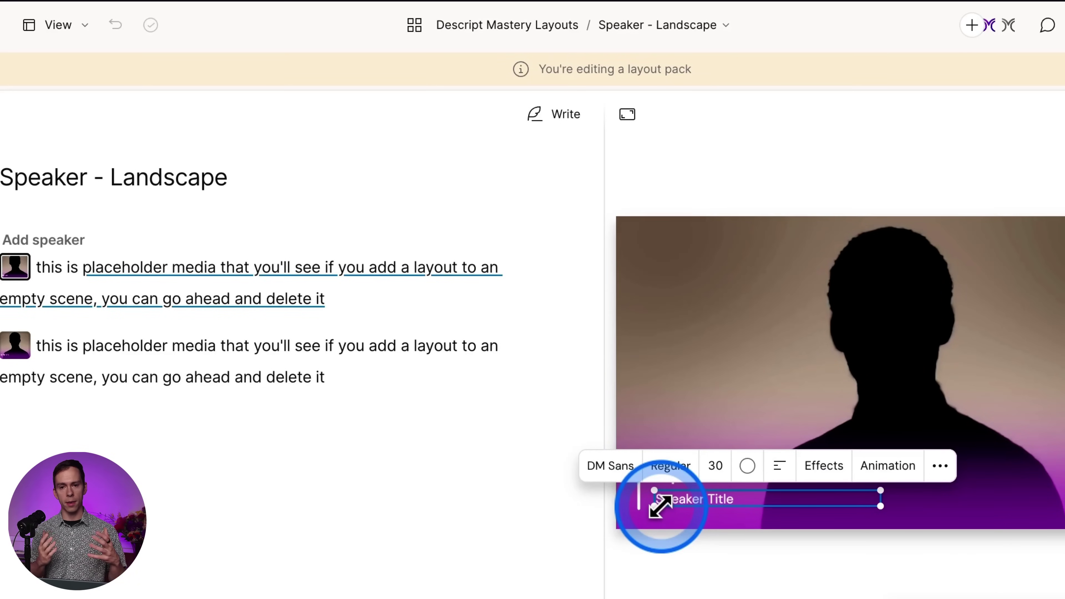